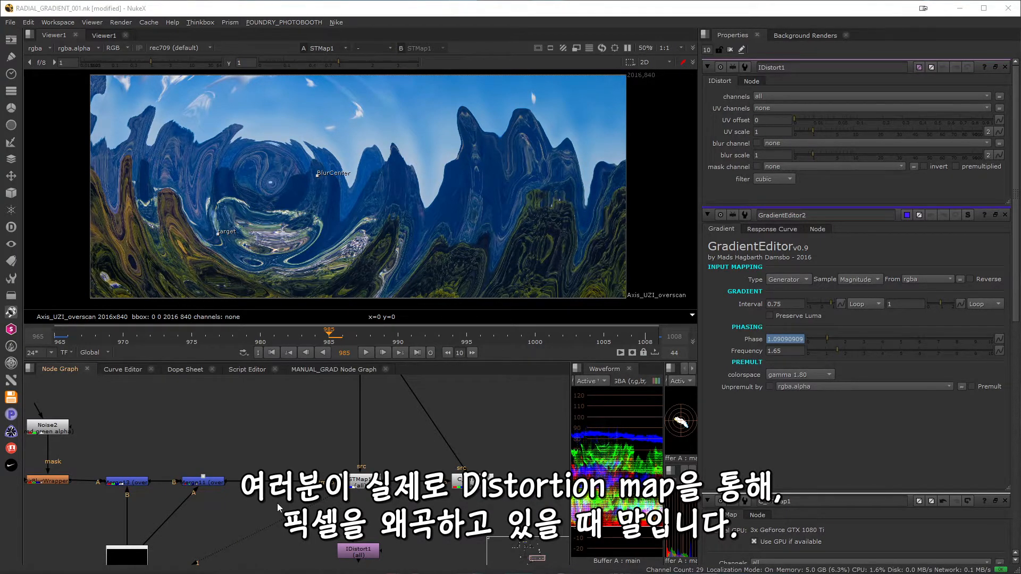
Display the Merge11 distortion map in the viewer, followed by the STMap1 result it drives.
middle_drag(277, 503, 330, 459)
click(269, 440)
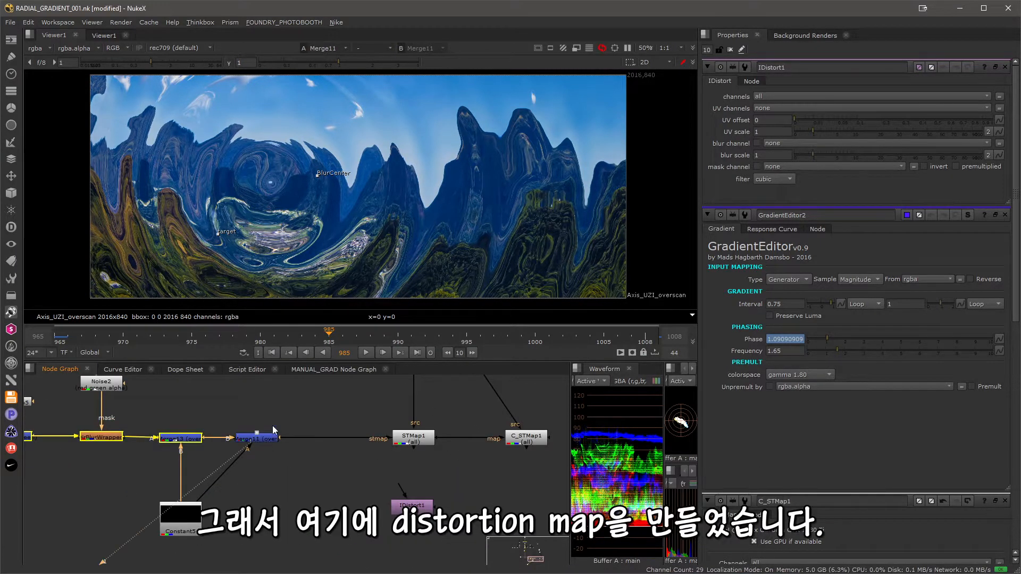
key(1)
click(281, 409)
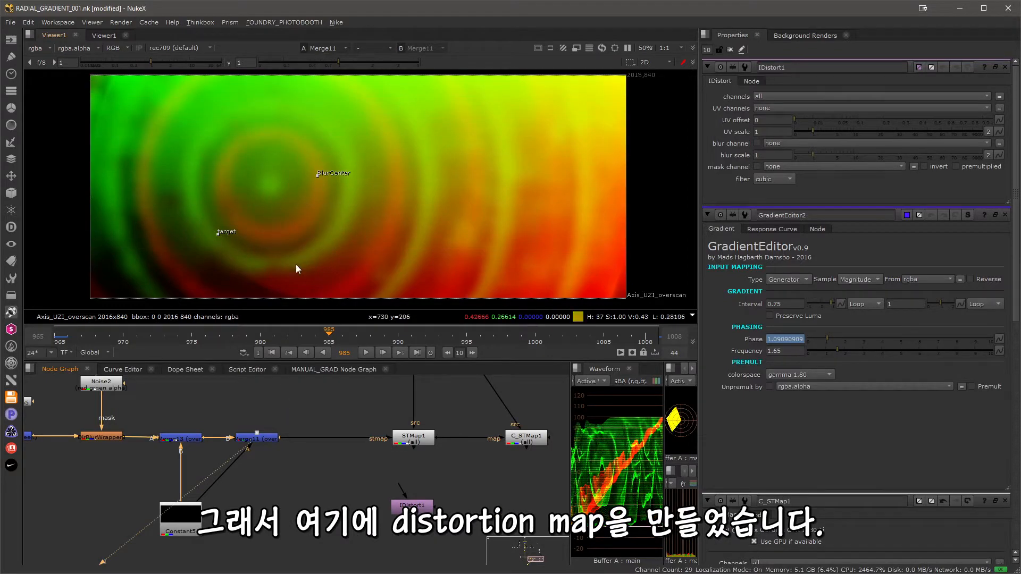
middle_drag(364, 463, 288, 501)
click(368, 447)
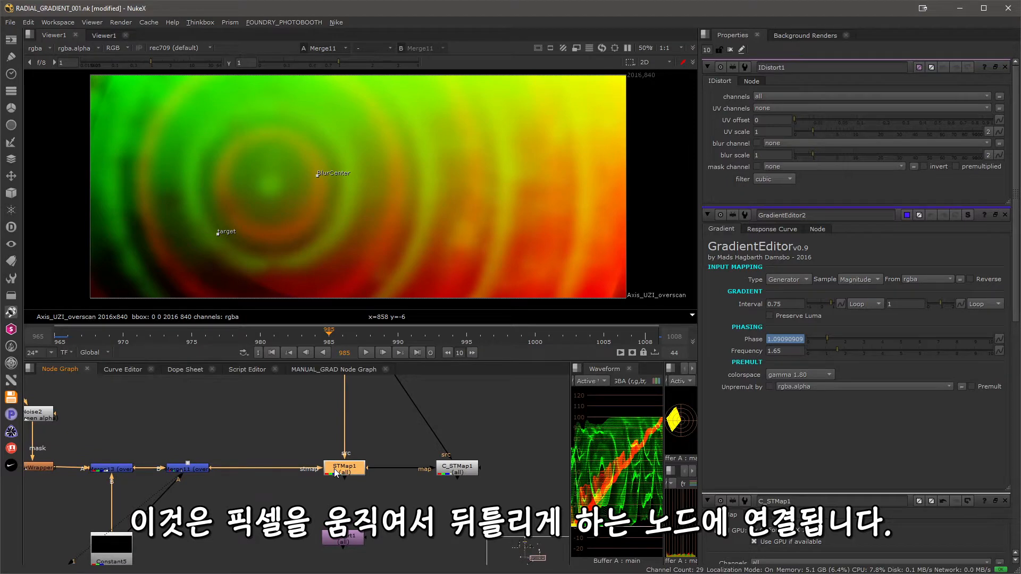
key(1)
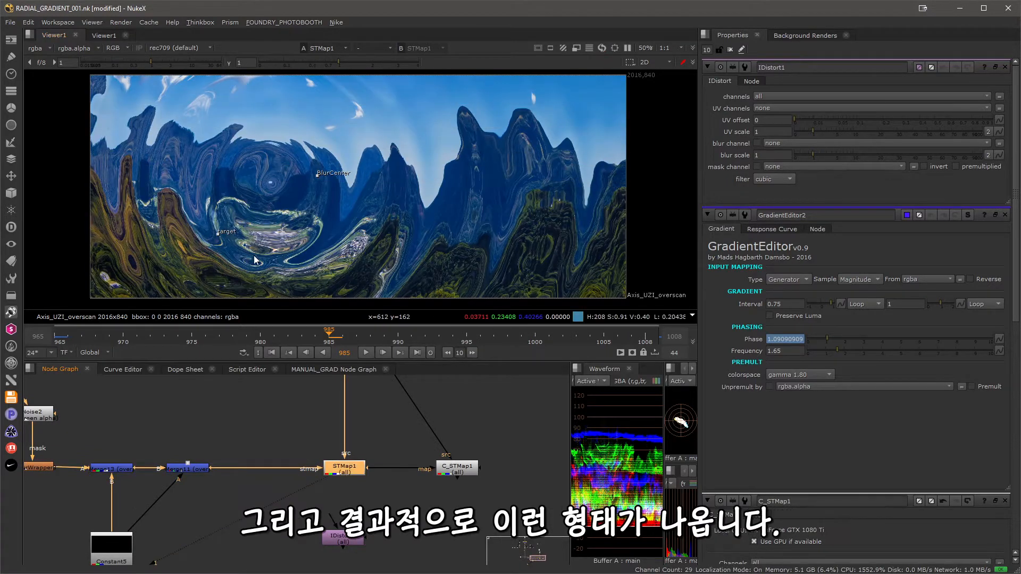
Look over the IDistort1 and STMap1 nodes that can apply the map, and open the properties of C_STMap1.
middle_drag(282, 472, 274, 451)
click(326, 515)
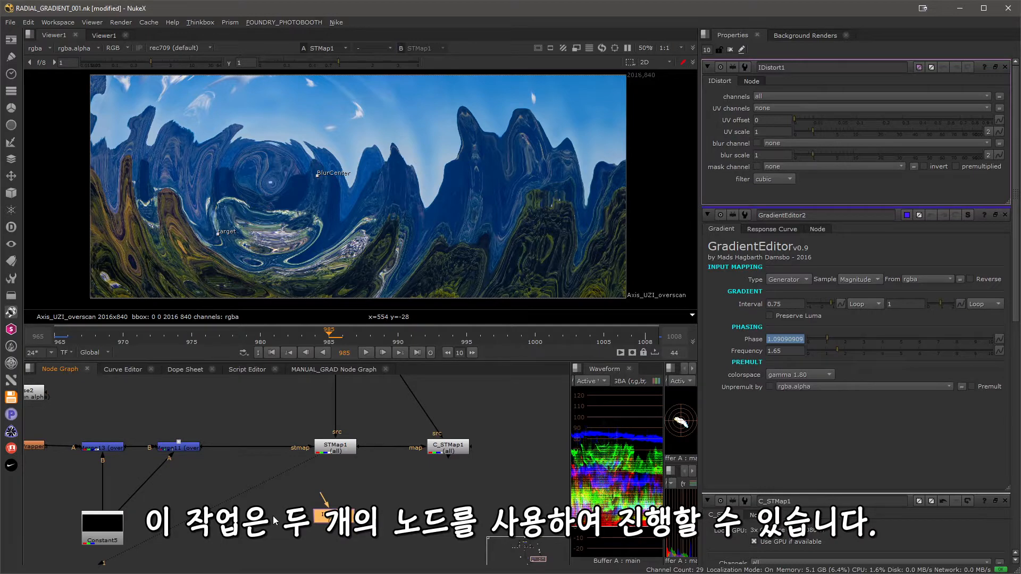
click(329, 452)
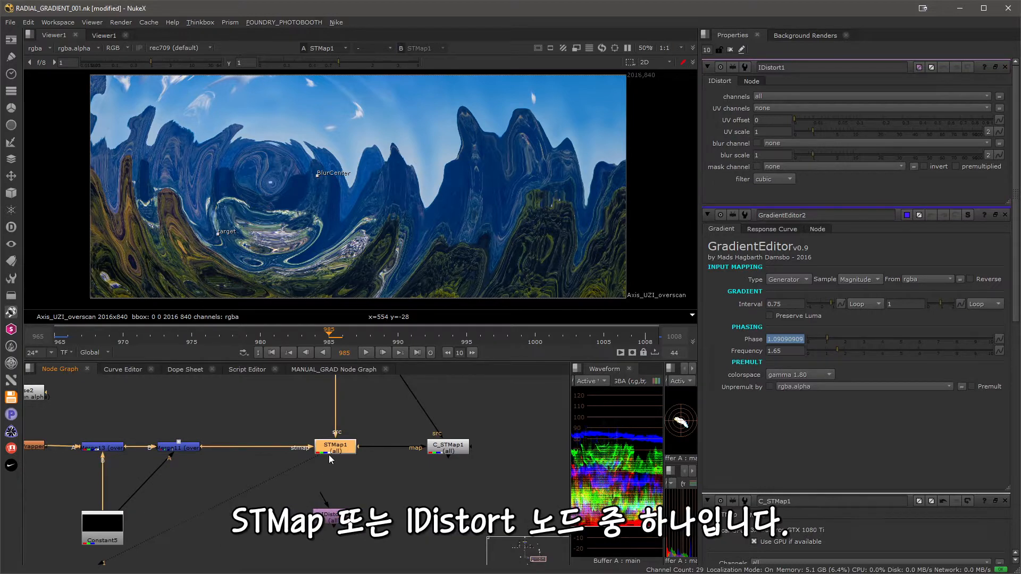
click(335, 519)
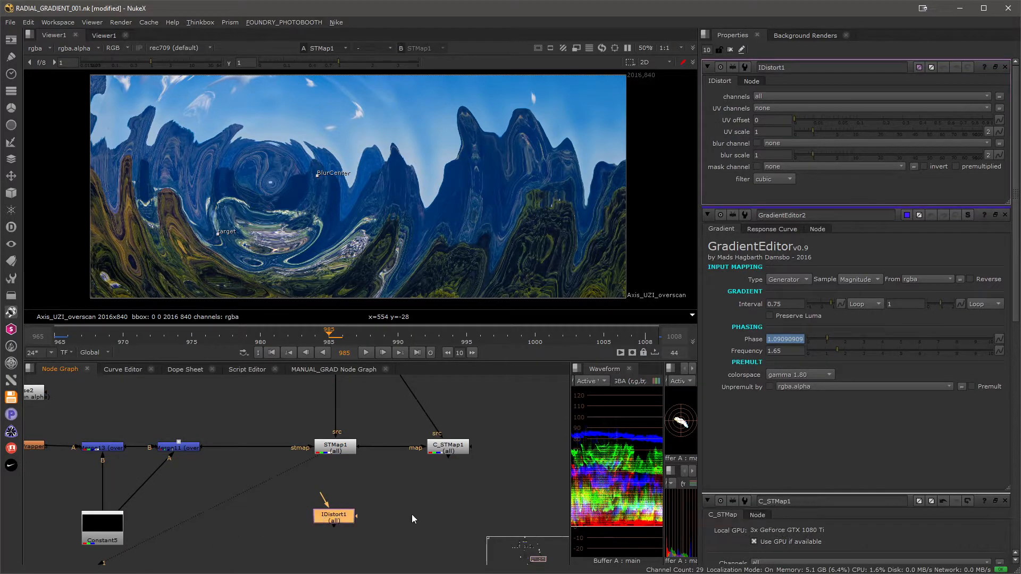
middle_drag(333, 438, 335, 493)
click(337, 497)
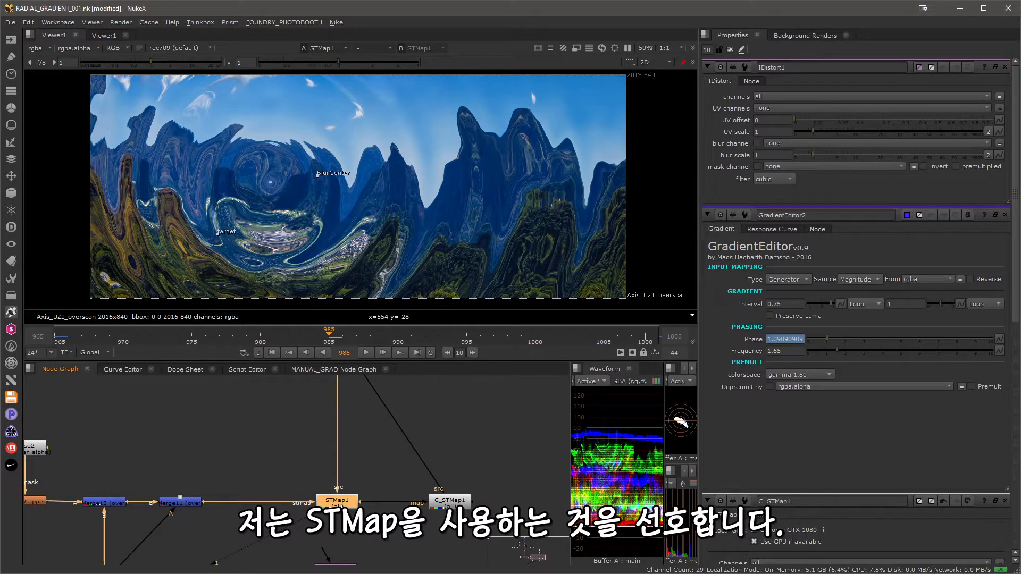
click(449, 501)
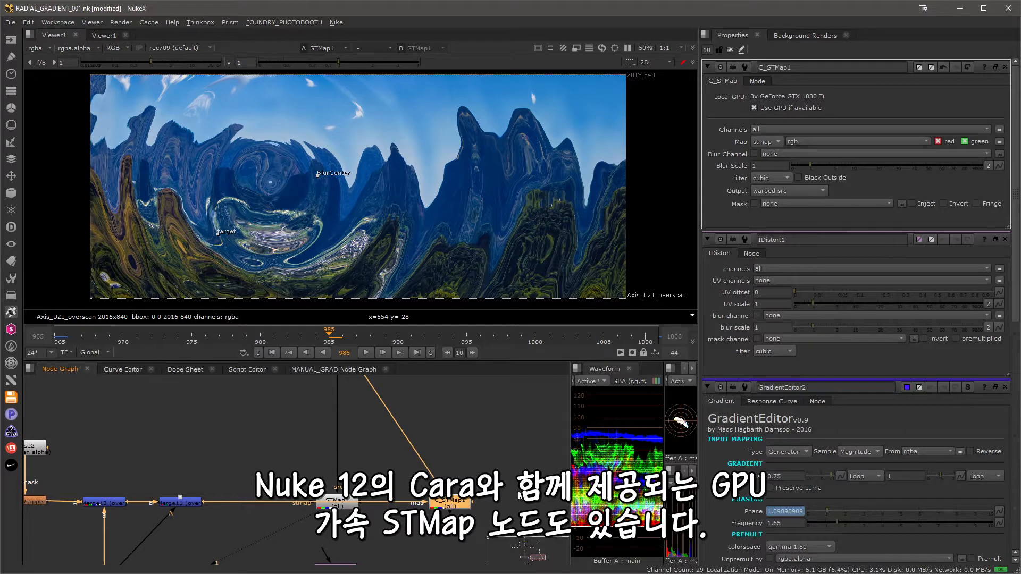
middle_drag(488, 432, 460, 430)
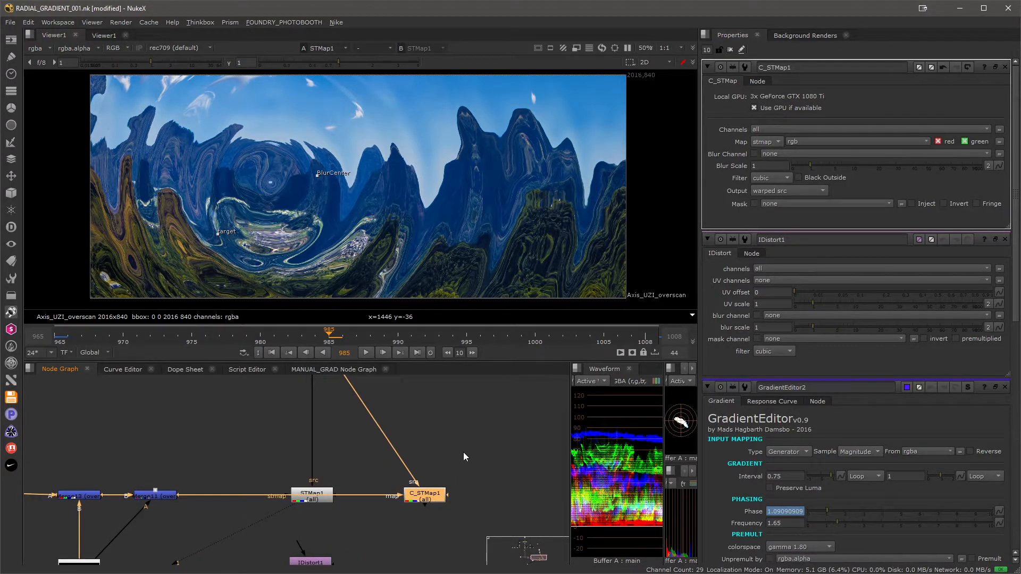
middle_drag(206, 438, 264, 449)
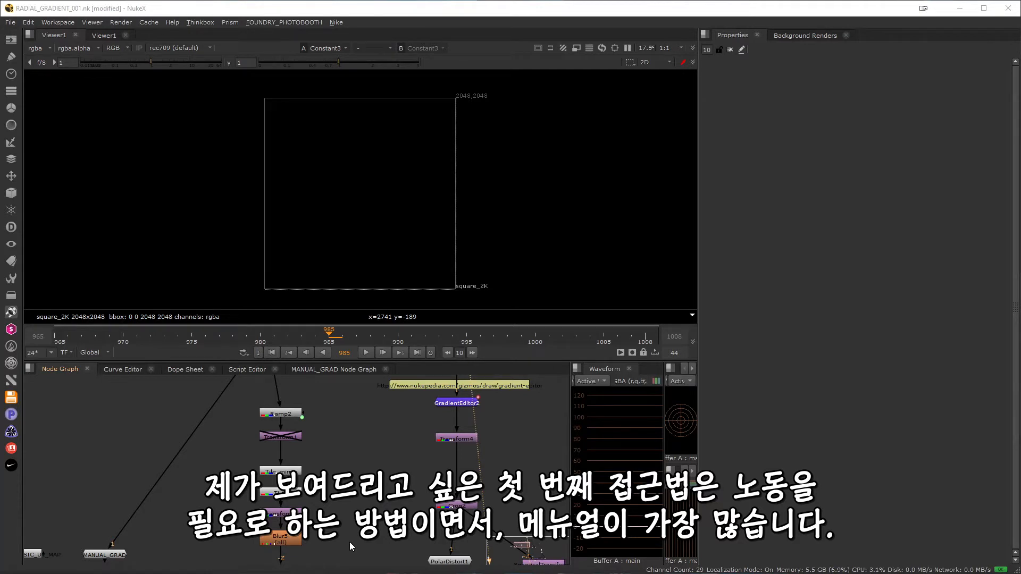
Display the Ramp2 node's gradient in the viewer and open its properties.
mouse_move(345, 538)
middle_down()
mouse_move(343, 490)
mouse_move(351, 540)
middle_up()
click(295, 416)
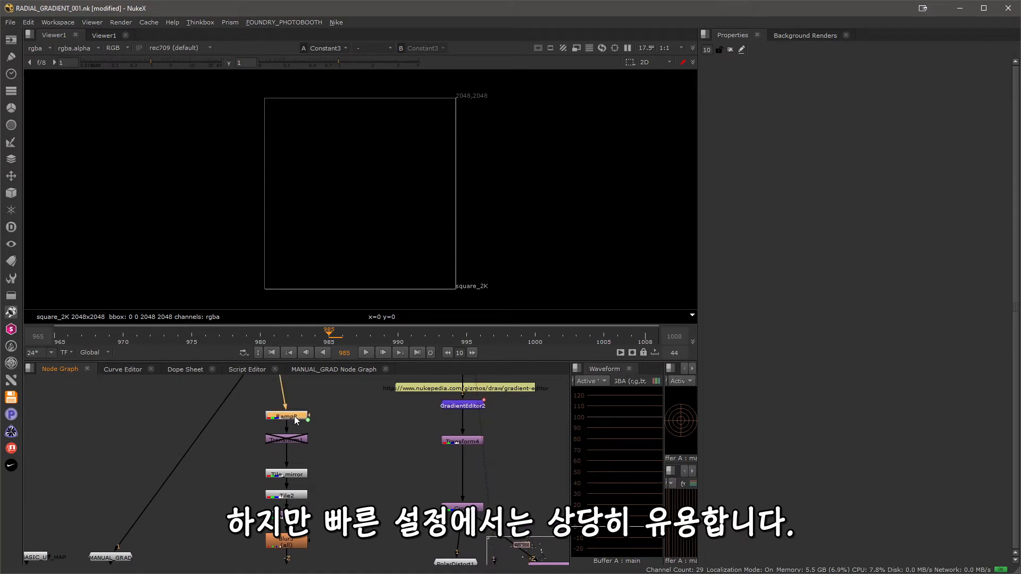
key(1)
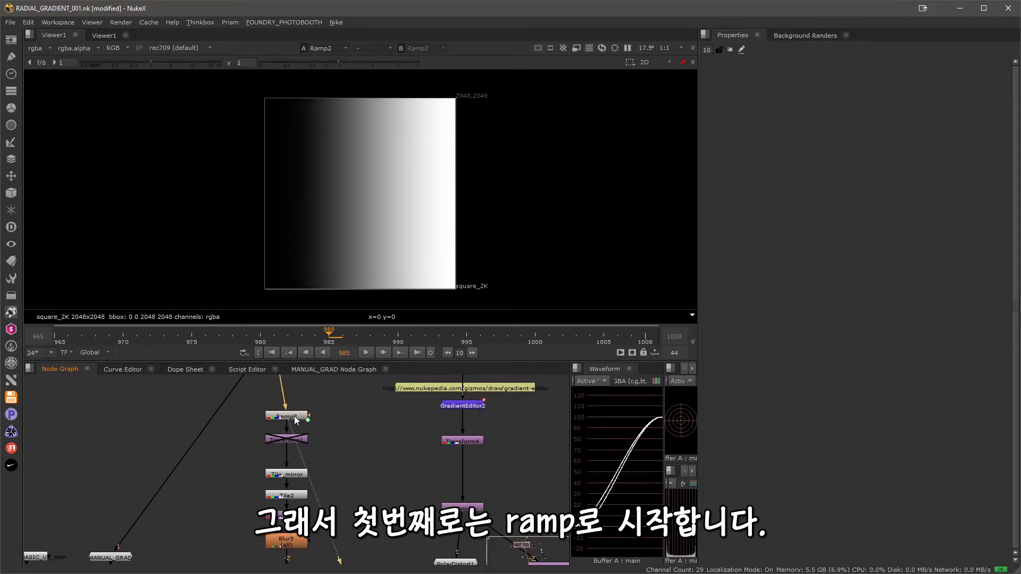
double_click(290, 416)
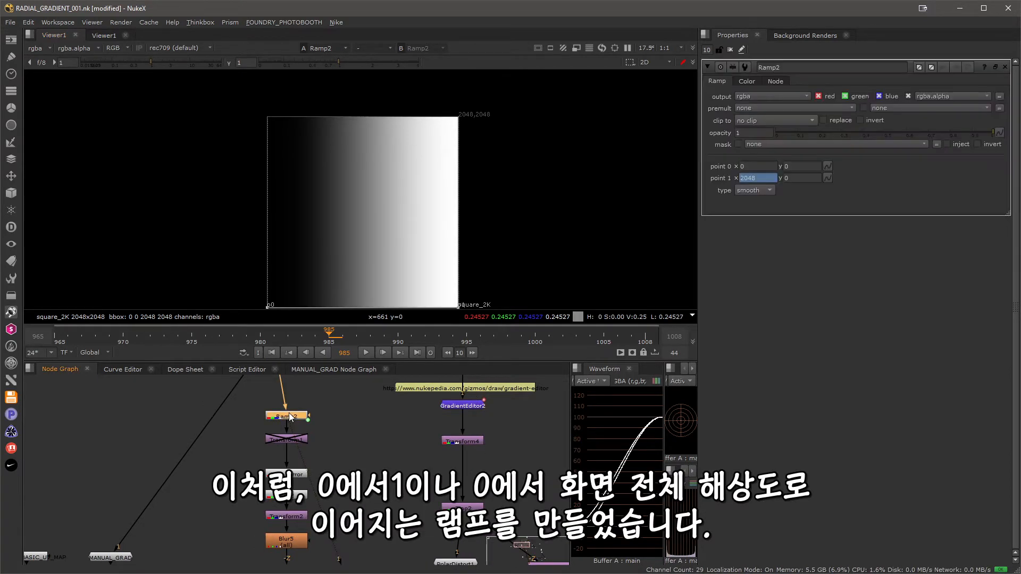
Try moving Ramp2's point 0 inward to about x 1055, y -25, and undo the move.
middle_drag(353, 267, 337, 238)
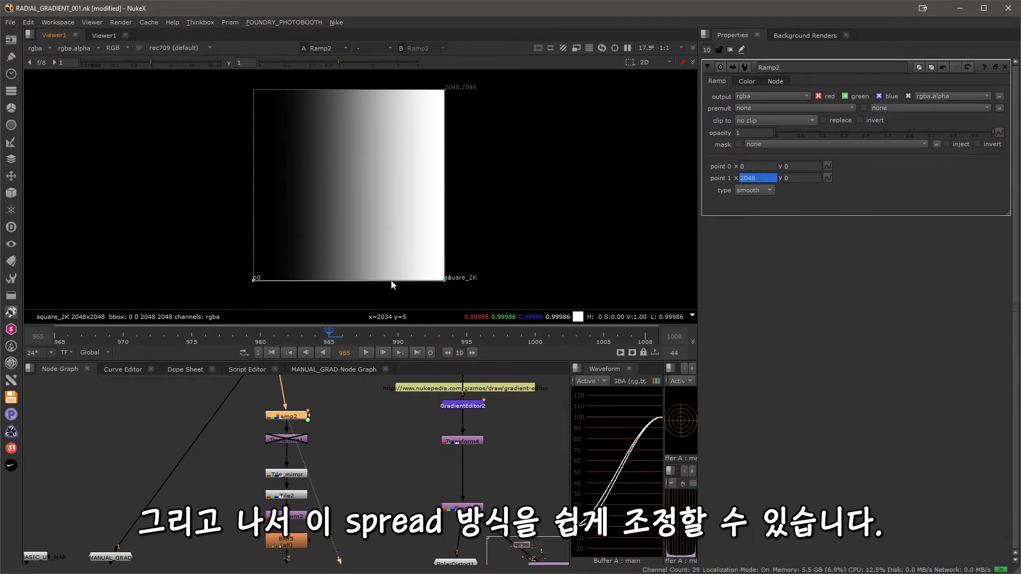
drag(254, 281, 352, 282)
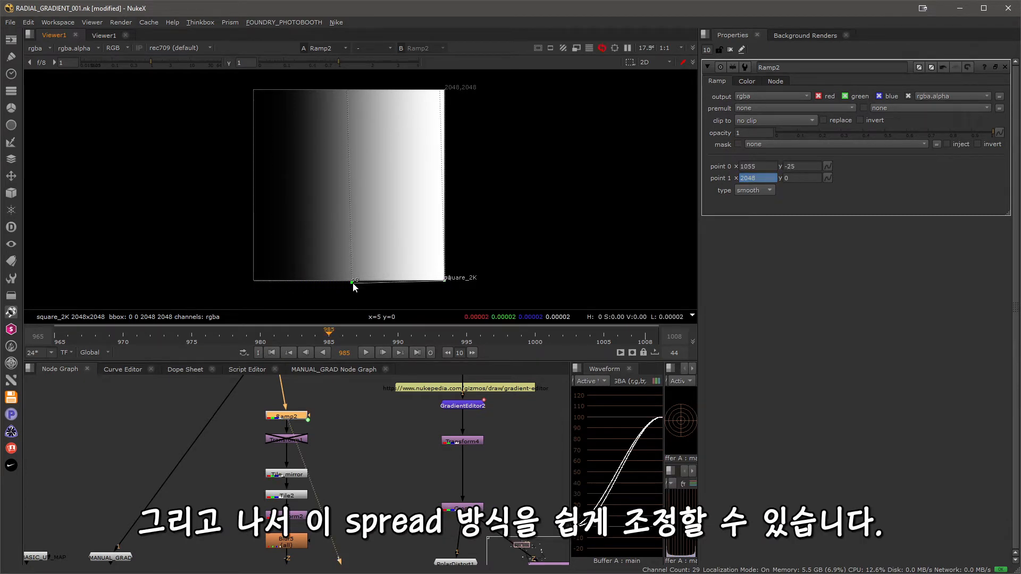
key(ctrl+z)
Display the Tile_mirror output in the viewer and open that node's properties.
middle_drag(371, 507, 367, 486)
click(292, 457)
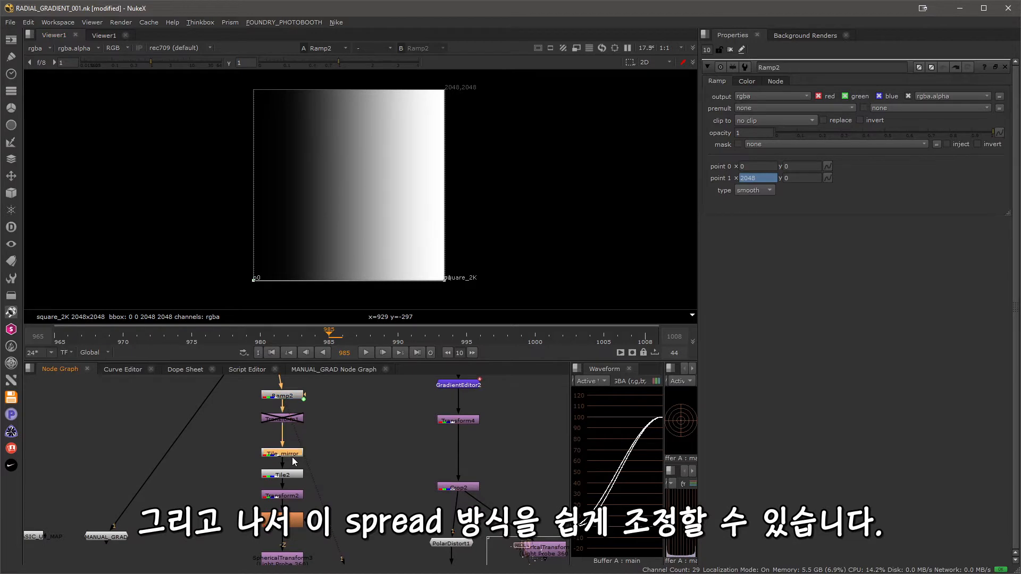
key(1)
middle_drag(364, 436, 372, 485)
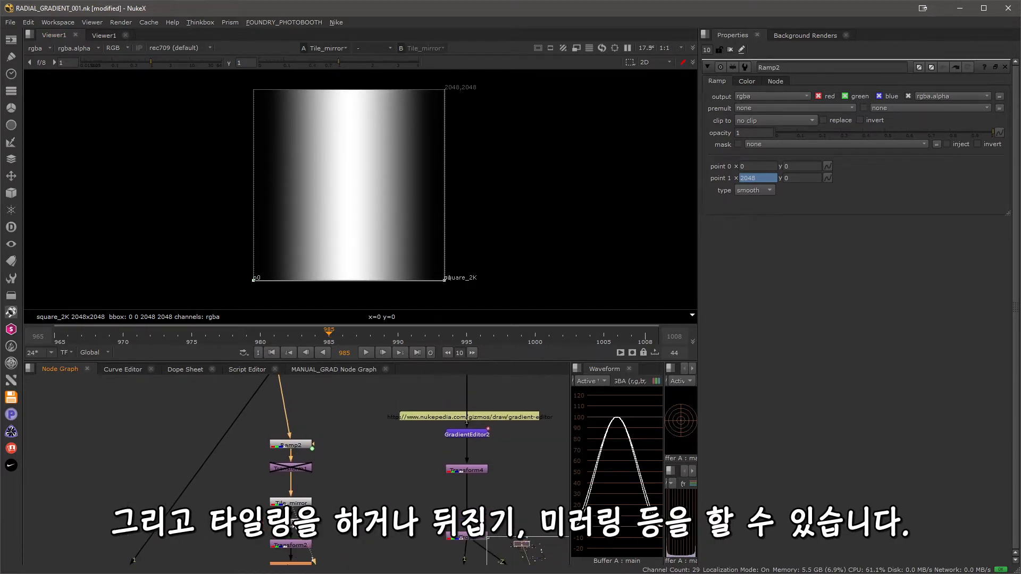
double_click(285, 503)
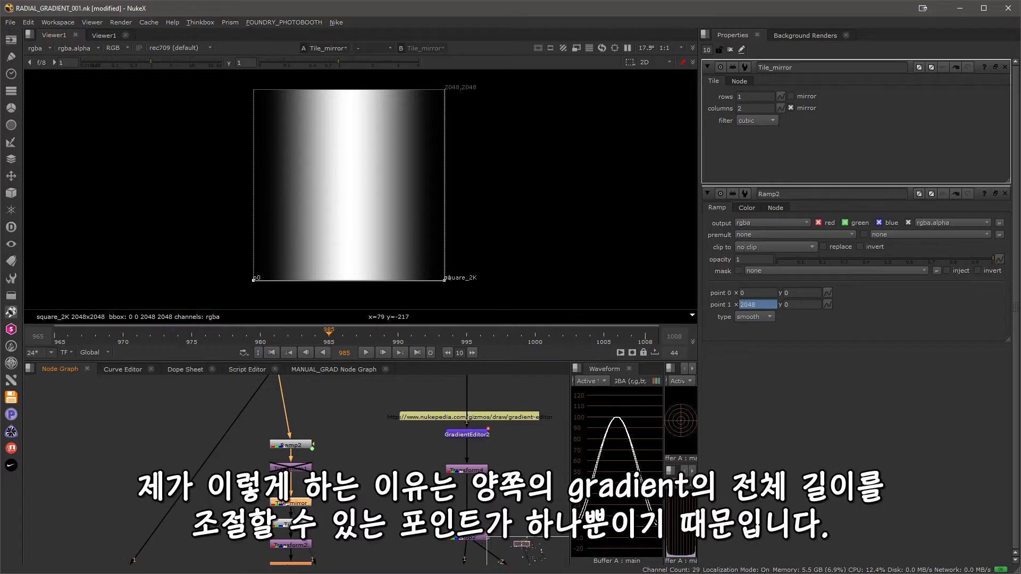
Try moving Ramp2's point 0 to about x 465 while viewing the mirrored gradient, and undo it.
drag(253, 279, 296, 281)
key(ctrl+z)
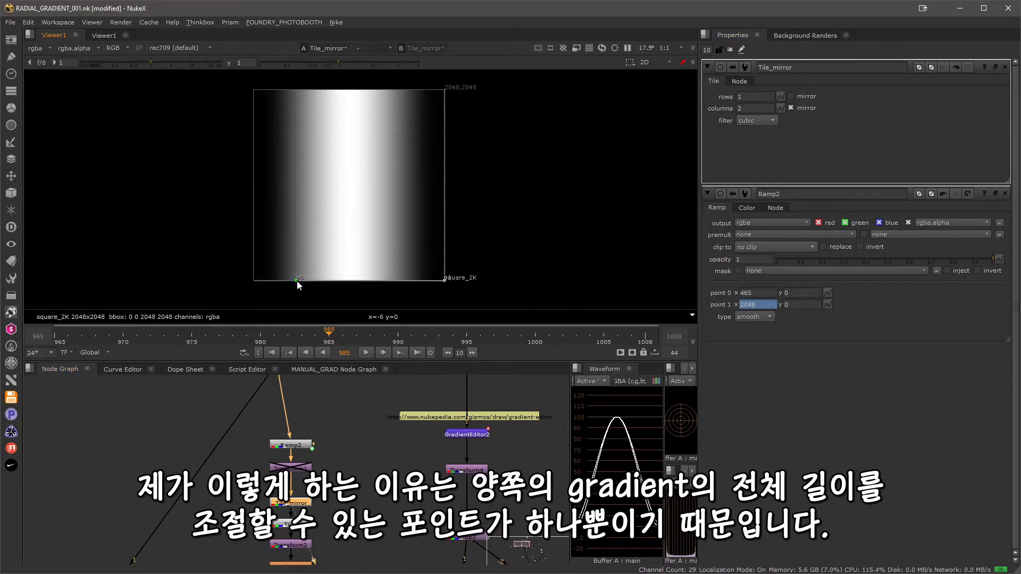
key(ctrl+z)
Display the repeated stripes produced by the Tile2 node in the viewer.
middle_drag(378, 485, 368, 421)
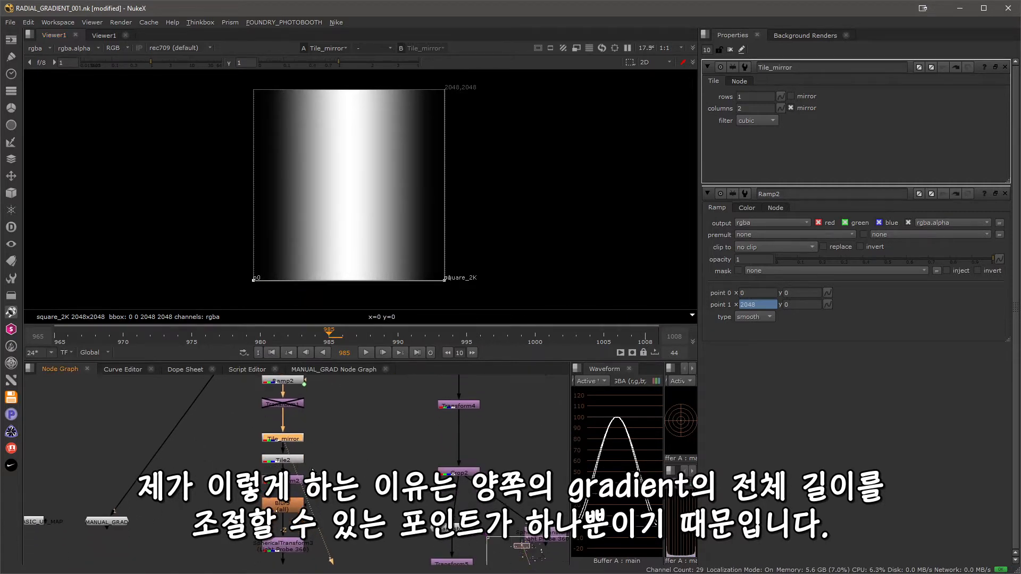
click(279, 461)
key(1)
click(355, 455)
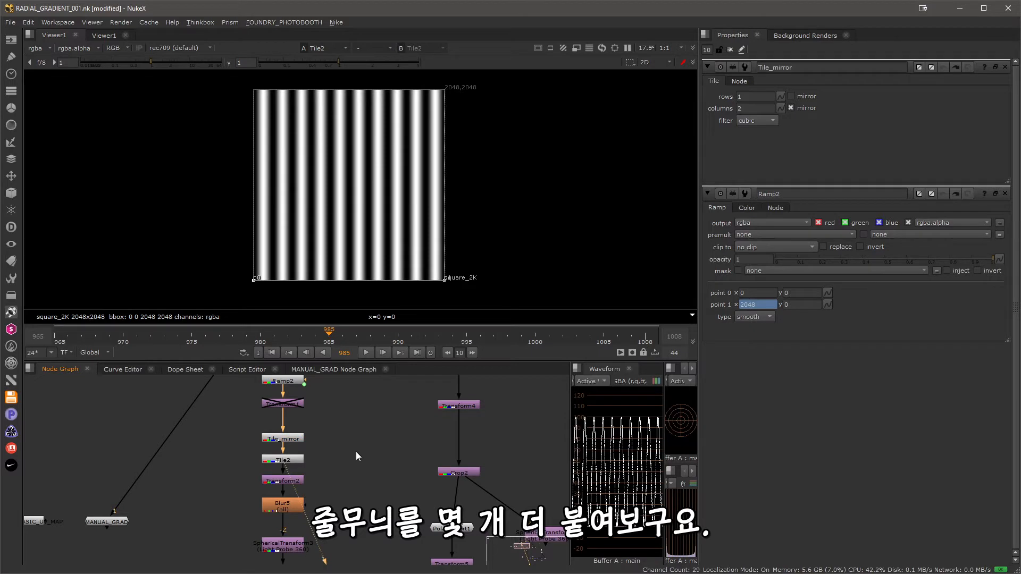
Display the rotated stripes from Transform2 in the viewer and open that node's properties.
click(272, 483)
key(1)
click(363, 483)
middle_drag(363, 483, 379, 451)
double_click(283, 451)
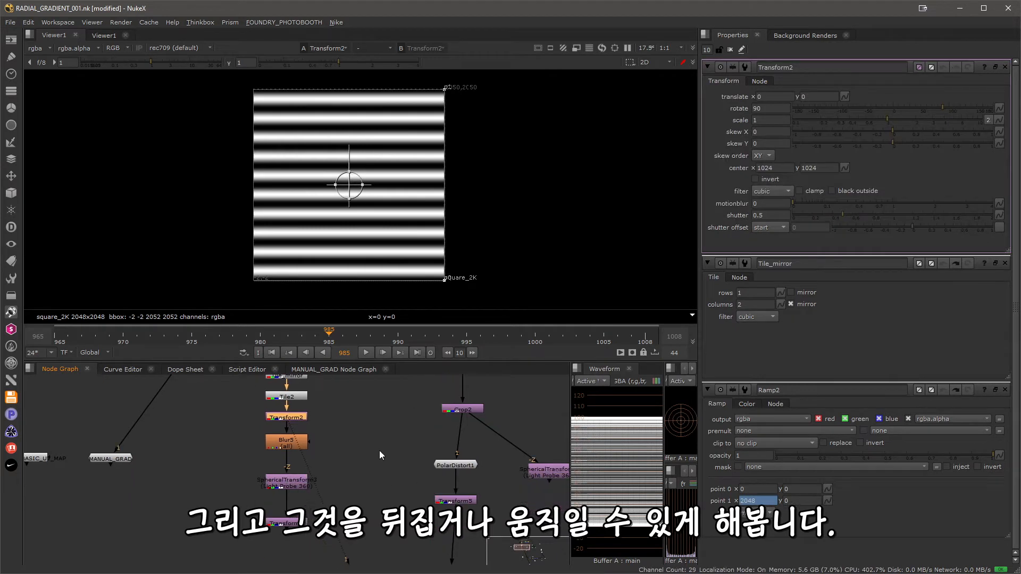
Examine the SphericalTransform3 settings and its output in the viewer, and close all open node properties.
click(280, 485)
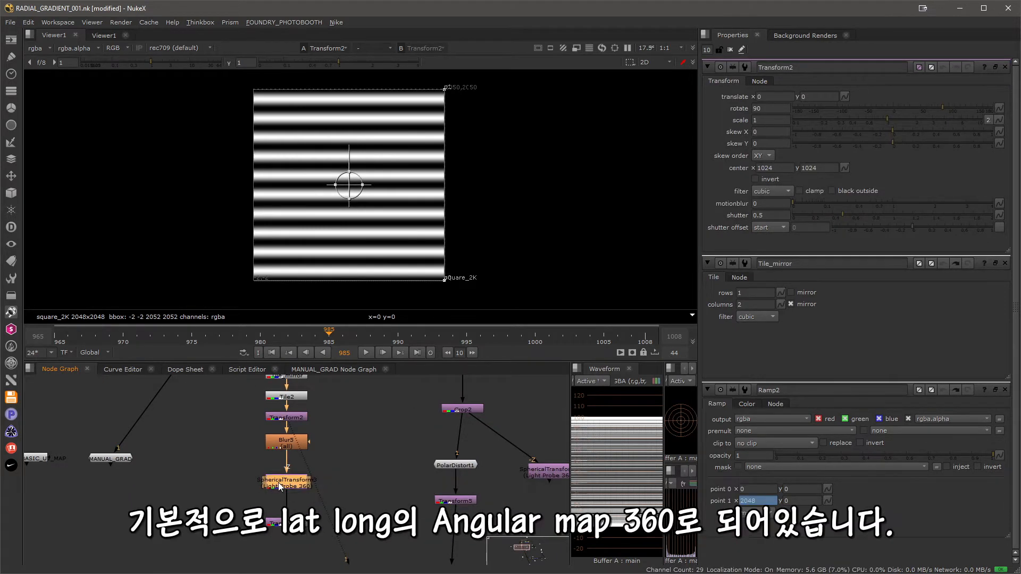
double_click(282, 483)
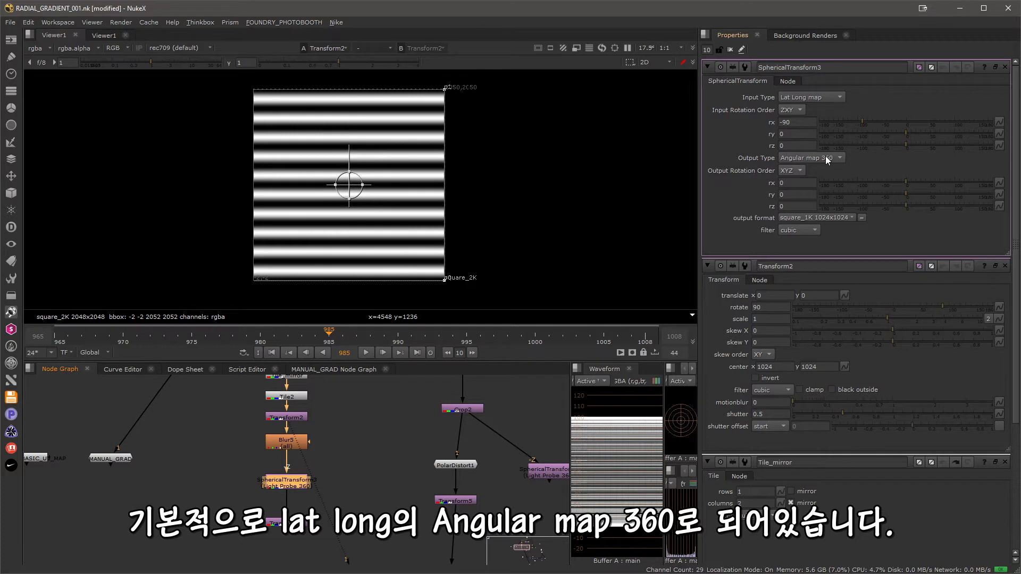
key(1)
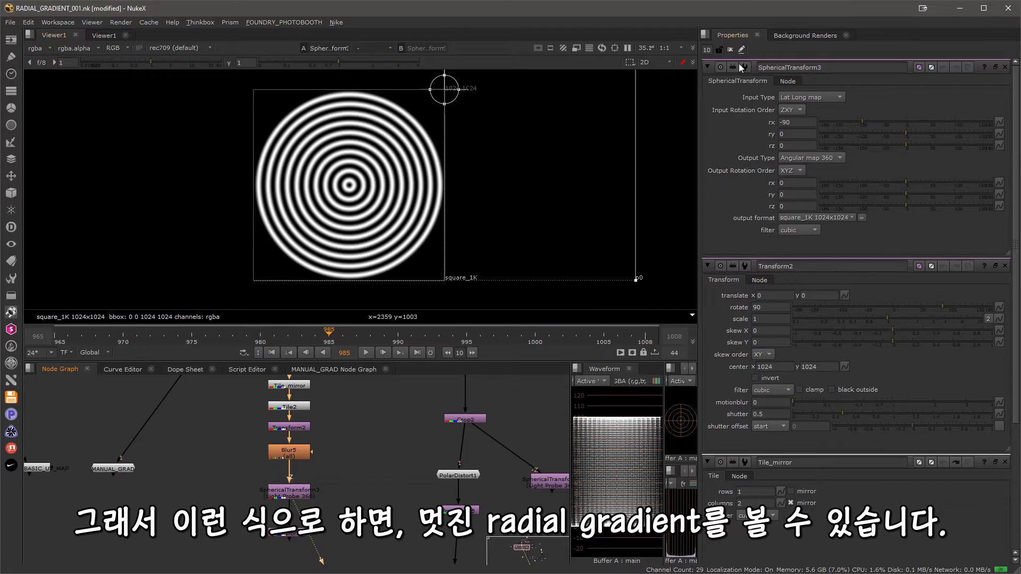
click(731, 50)
Display the Transform3 output and enlarge the radial rings by raising its scale to about 2.8 and adjusting it further.
middle_drag(270, 525, 253, 488)
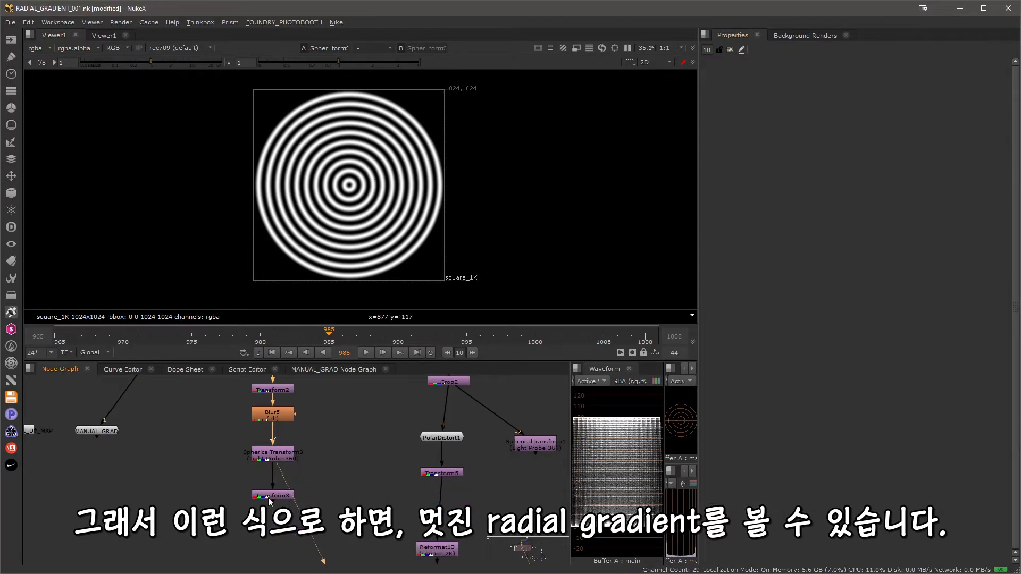
double_click(266, 498)
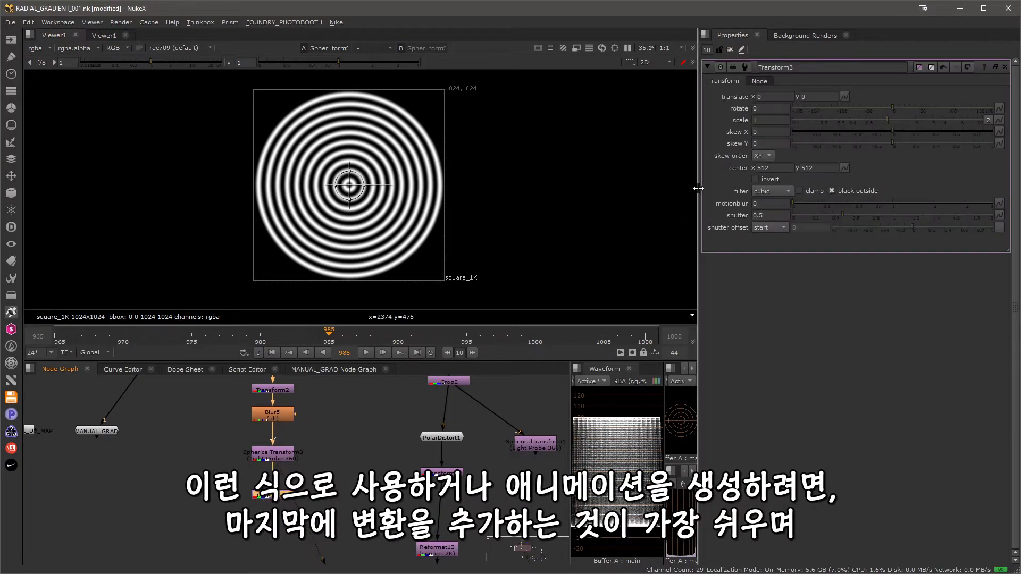
drag(888, 119, 930, 121)
key(1)
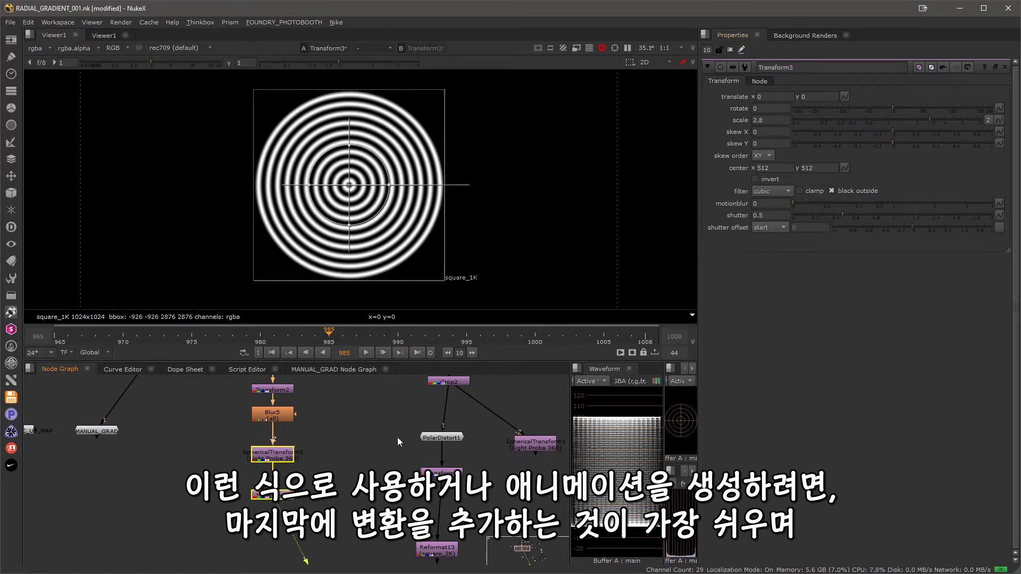
mouse_move(913, 123)
mouse_down()
mouse_move(903, 126)
mouse_move(930, 124)
mouse_move(902, 126)
mouse_move(952, 122)
mouse_move(894, 124)
mouse_move(972, 121)
mouse_move(897, 122)
mouse_move(924, 122)
mouse_up()
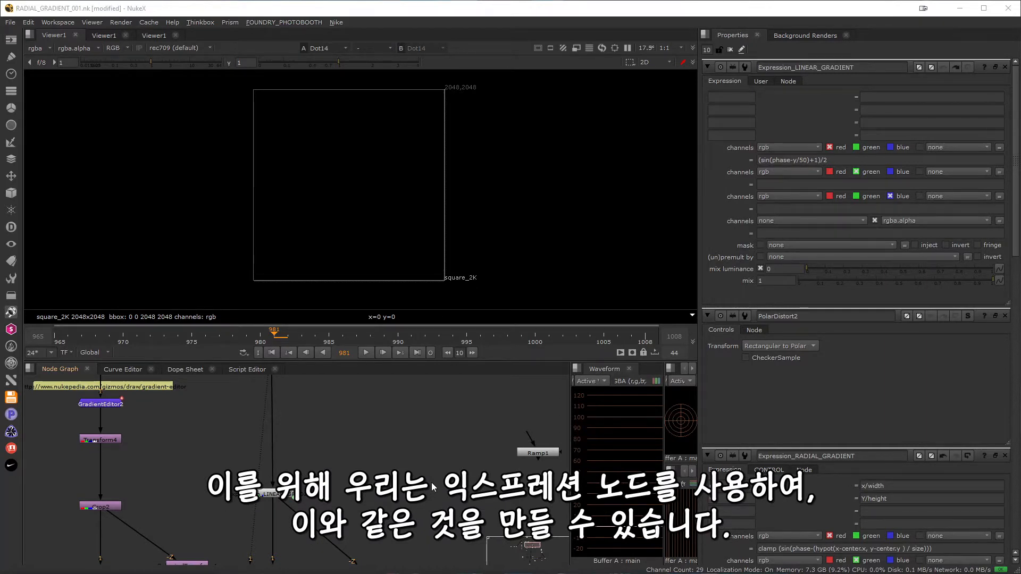
Create a new Expression node, connect it to the dot feeding Expression_LINEAR_GRADIENT, and display it in the viewer.
key(Tab)
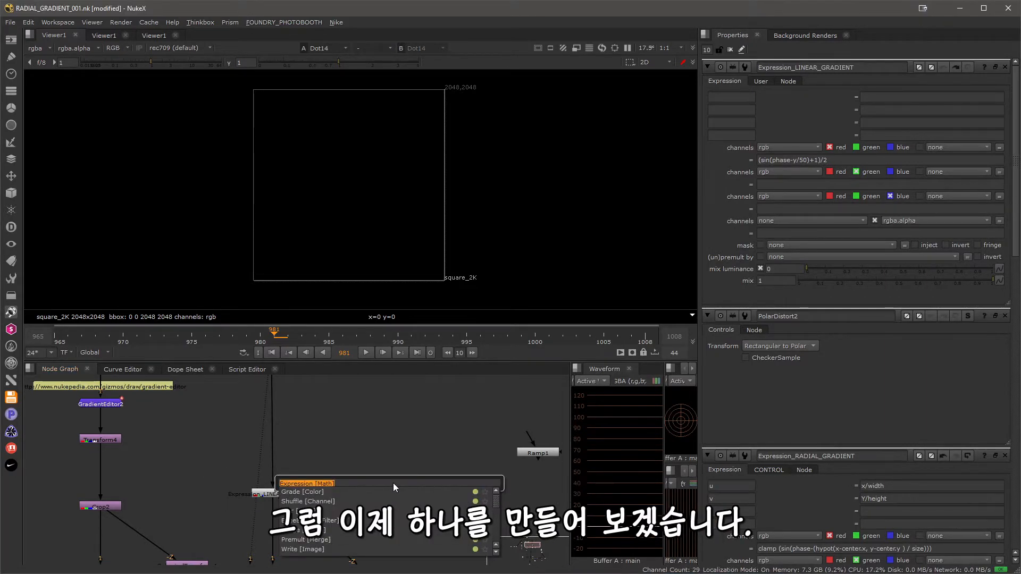
key(Return)
middle_drag(338, 439, 363, 496)
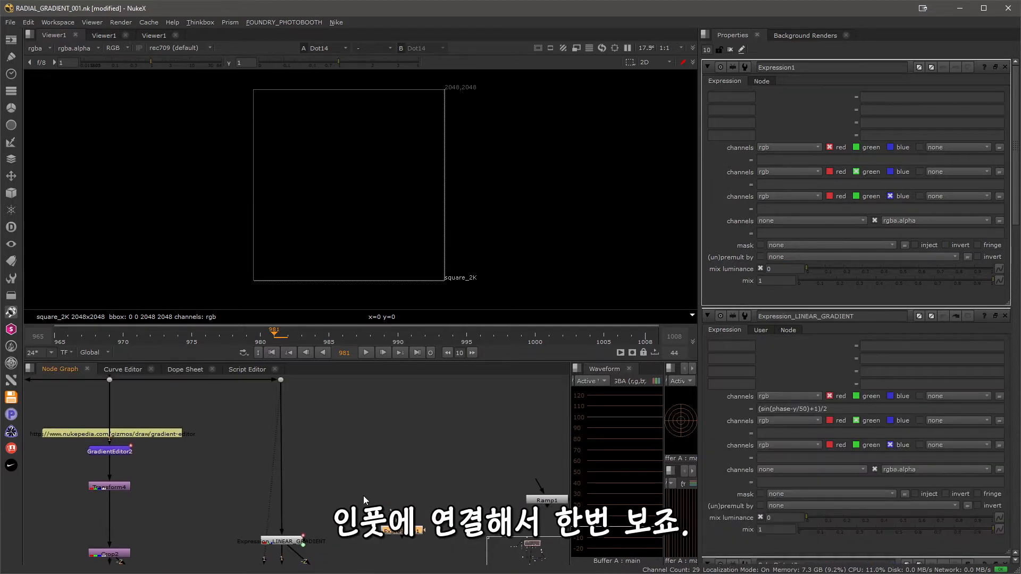
drag(399, 524, 281, 380)
middle_drag(407, 542, 372, 488)
drag(372, 485, 370, 495)
key(1)
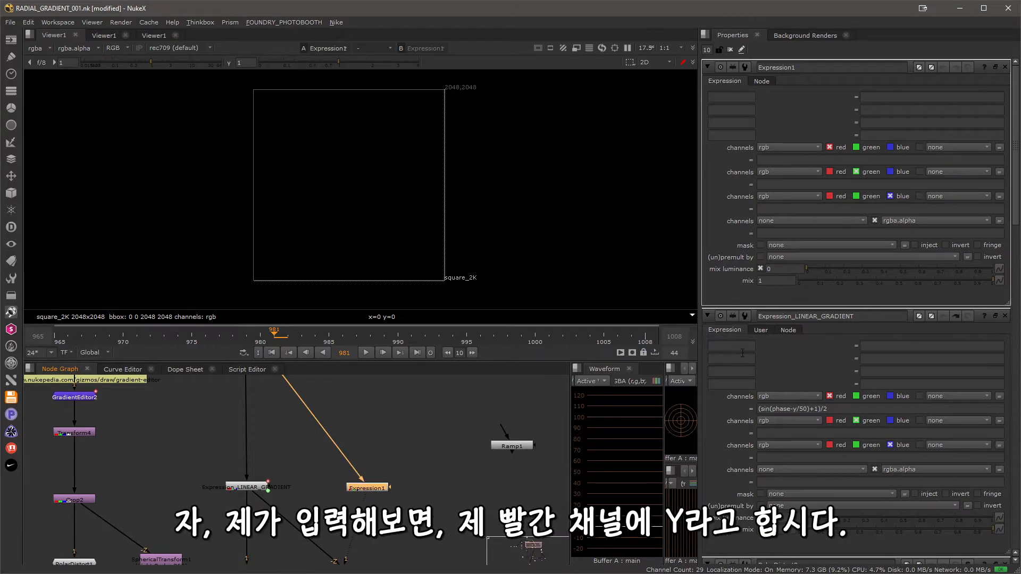
Set the red channel expression of the new Expression node to y.
click(771, 157)
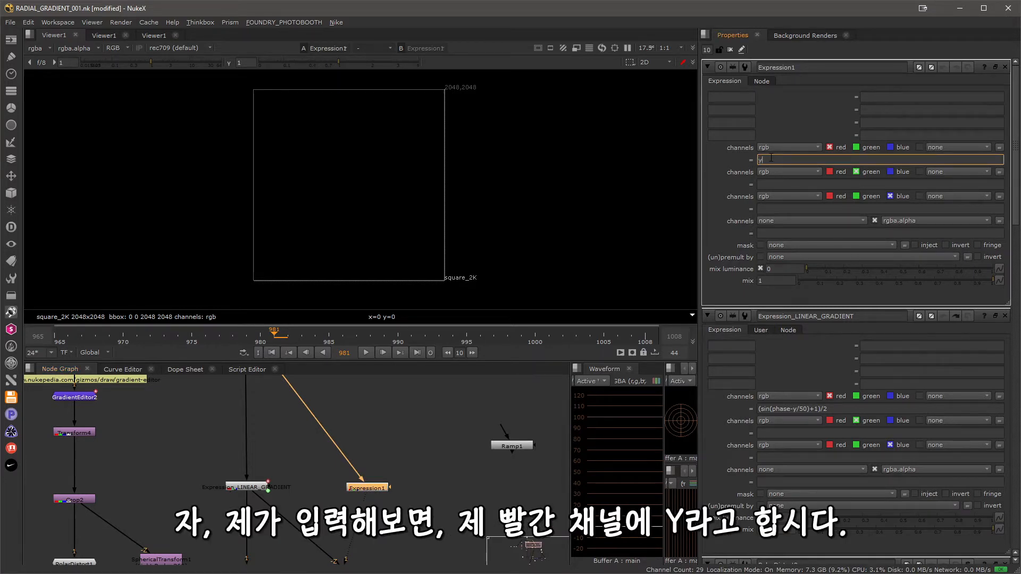
text(y)
key(Return)
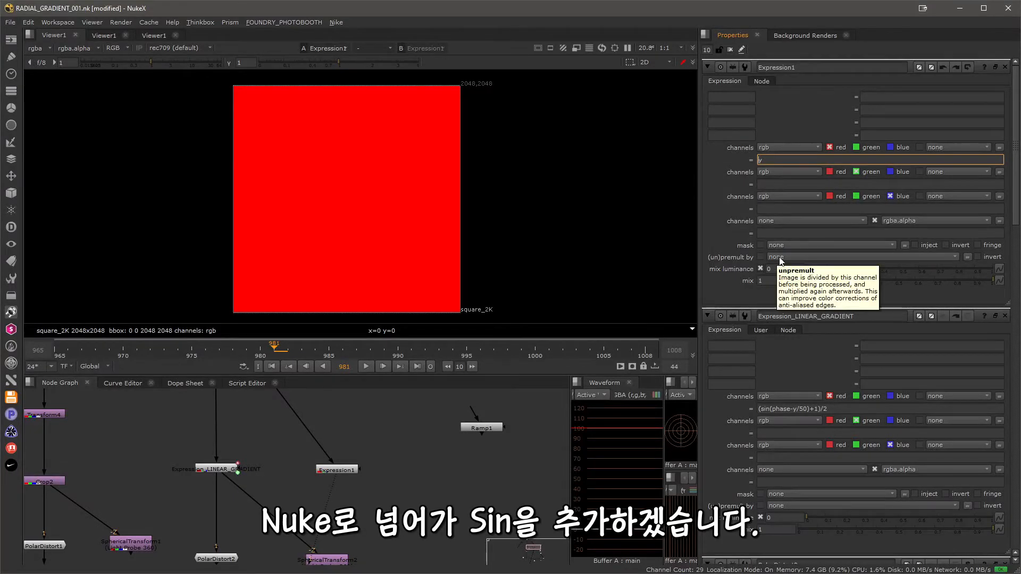
Wrap the red channel expression of Expression1 in a sine so it reads sin(y), and inspect the resulting lines.
text((y)
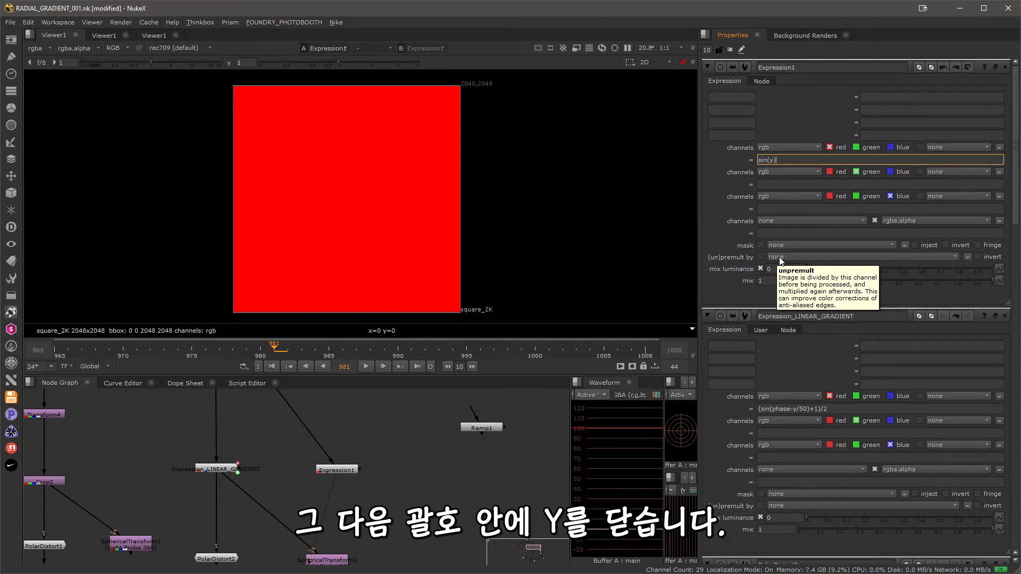
key(Return)
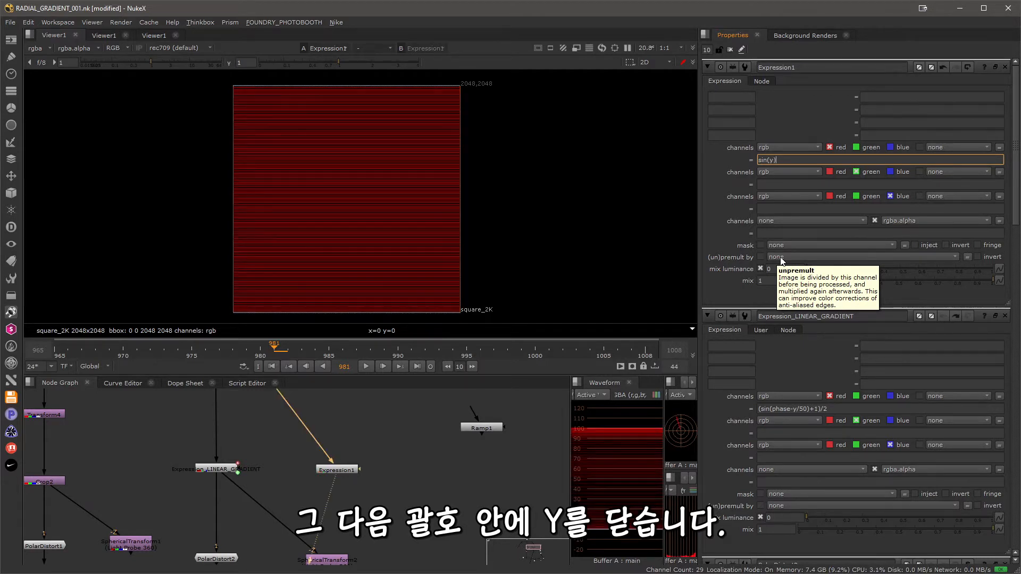
scroll(340, 213, up, 5)
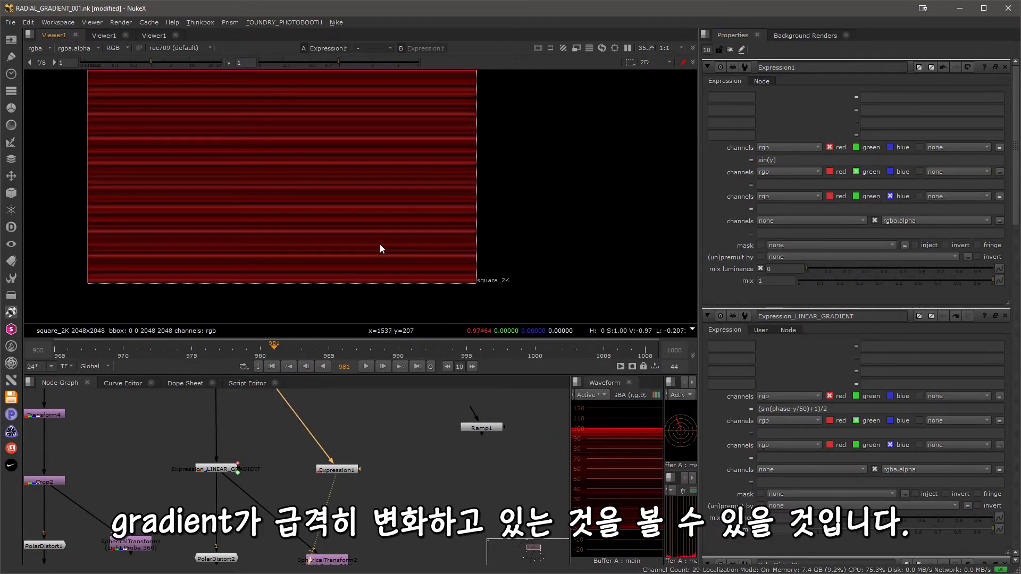
scroll(380, 248, up, 4)
scroll(426, 250, down, 3)
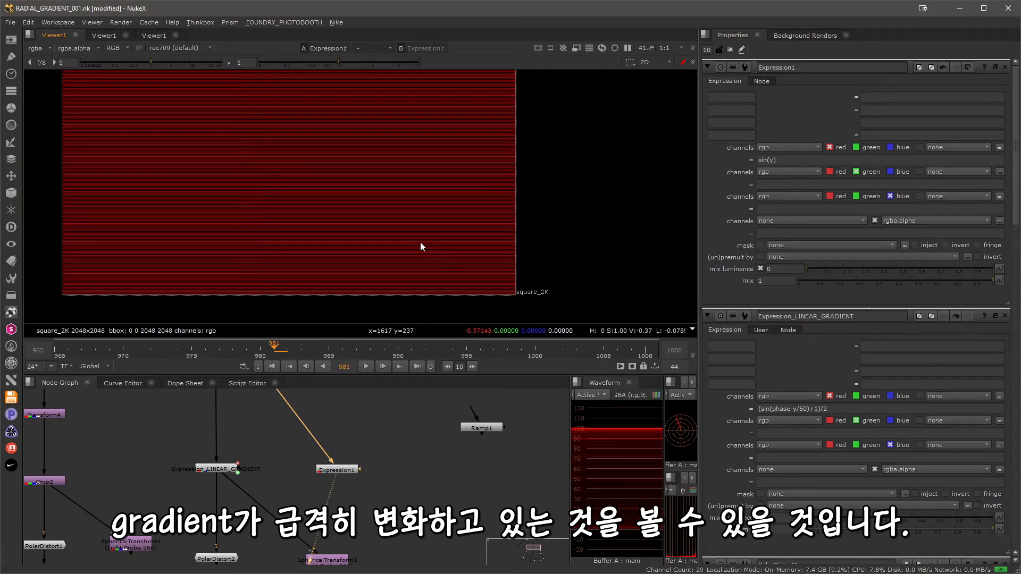
scroll(385, 230, up, 5)
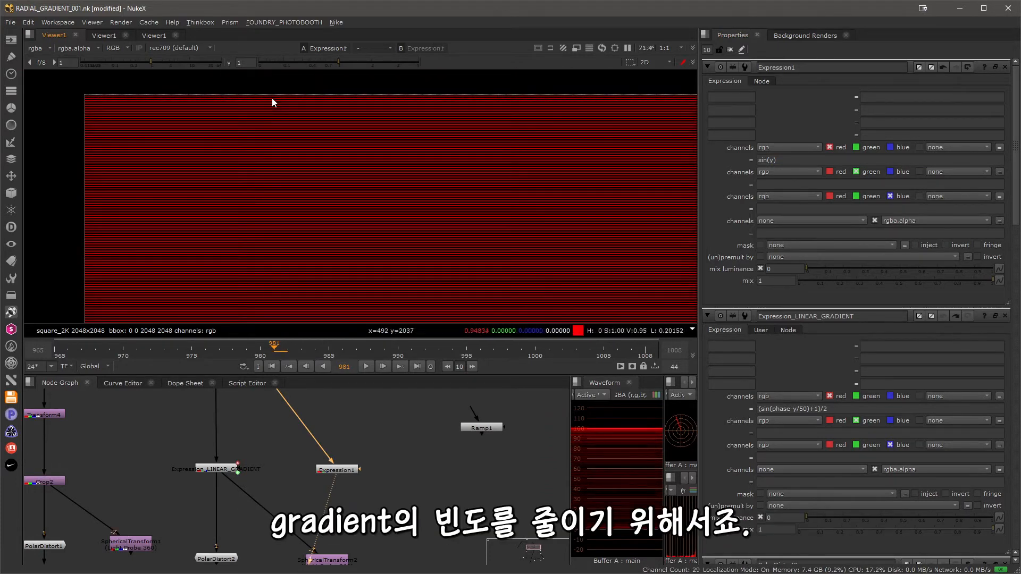
Lower the gradient frequency by changing the red channel expression to sin(y/50).
click(774, 159)
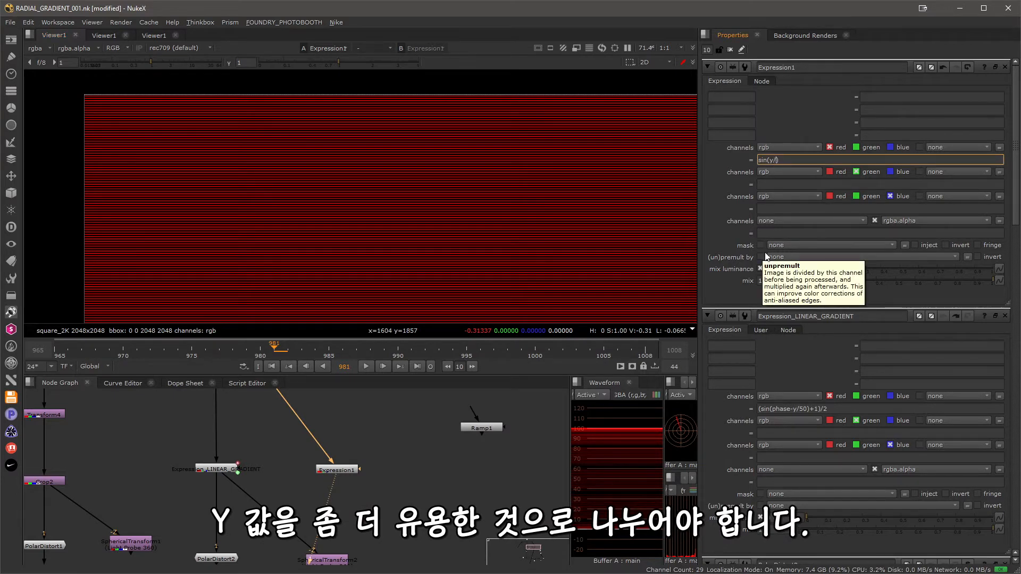
text(/50)
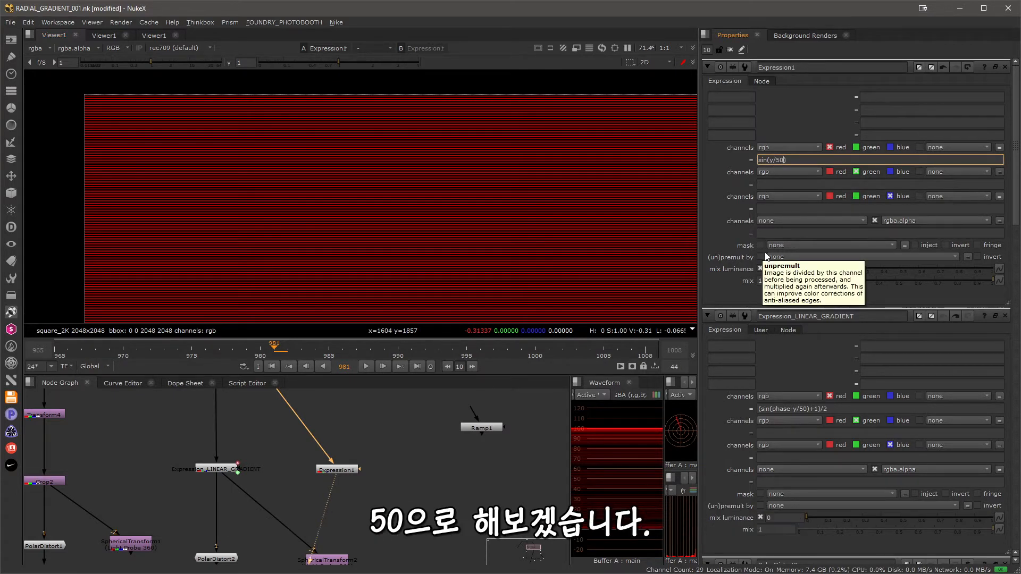
key(Return)
scroll(395, 216, down, 3)
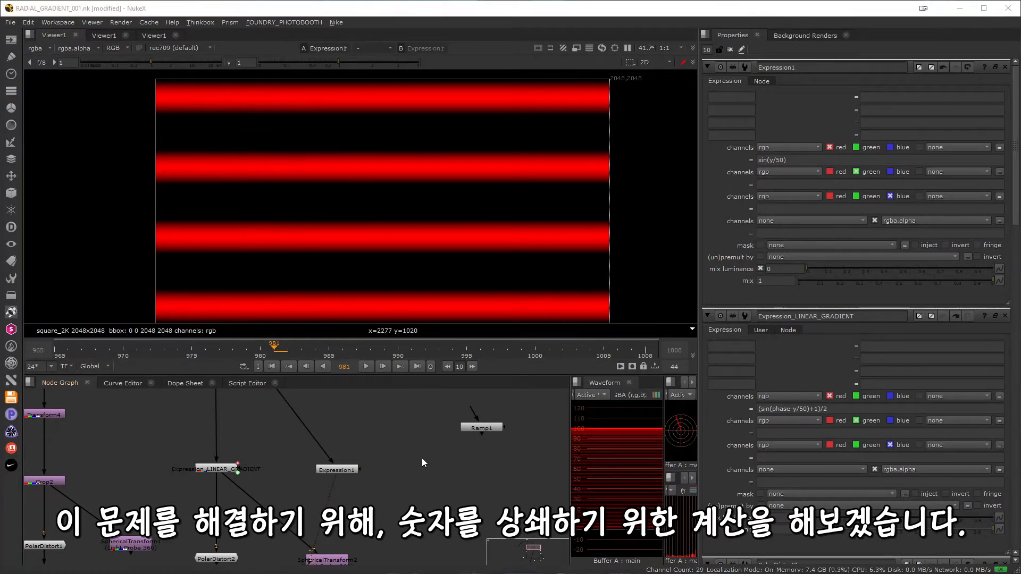
Offset the sine wave above zero by changing the red channel expression to sin(y/50)+1.
click(815, 160)
text(+1)
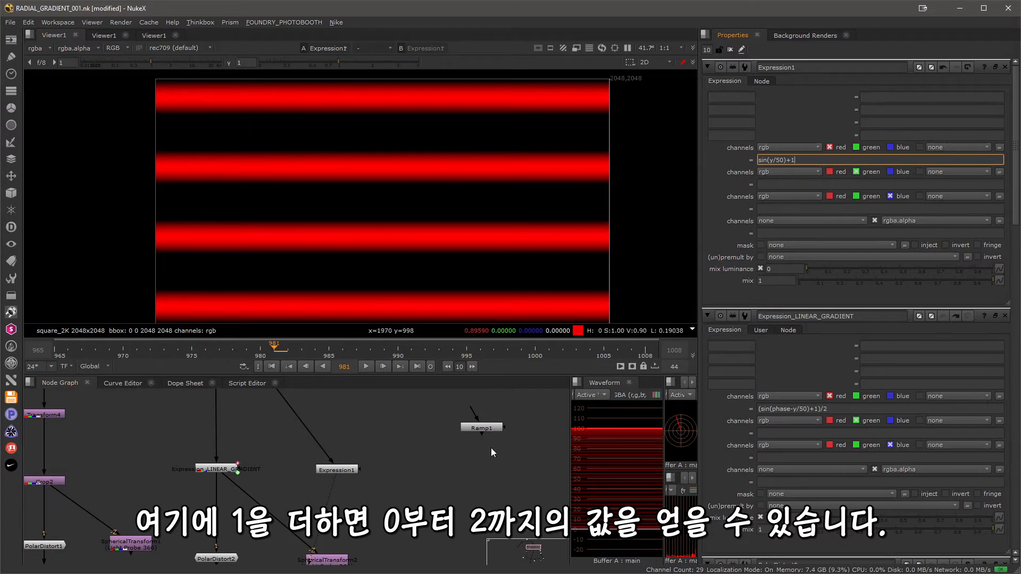
key(Return)
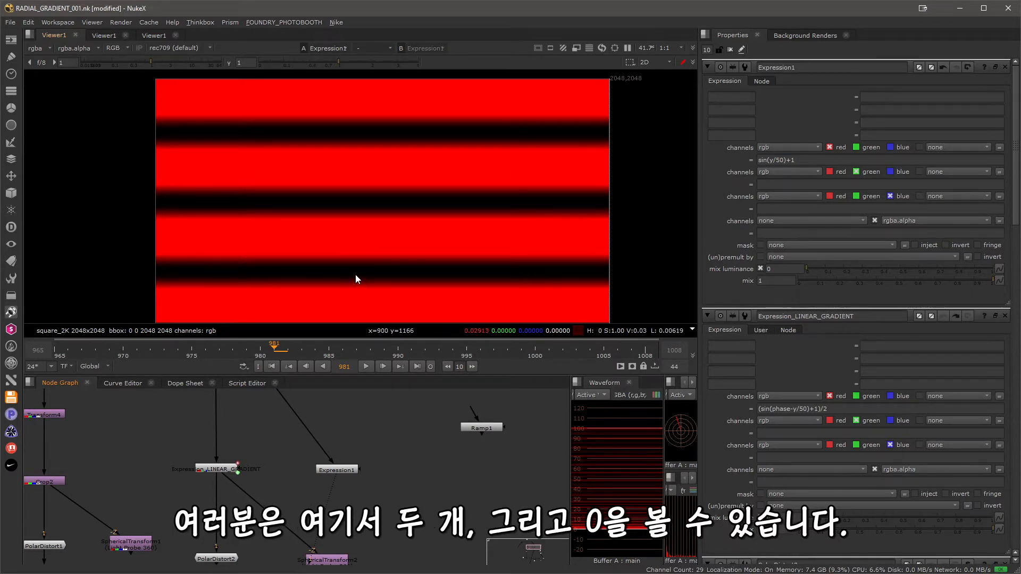
Normalise the gradient between 0 and 1 by changing the red channel expression to (sin(y/50)+1)/2.
click(805, 159)
text())
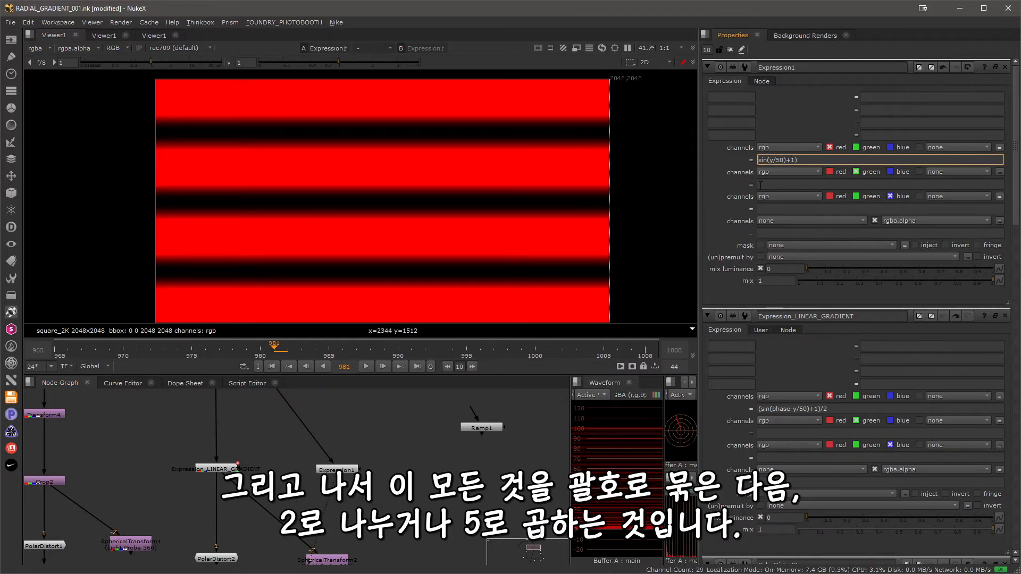
click(760, 159)
text(()
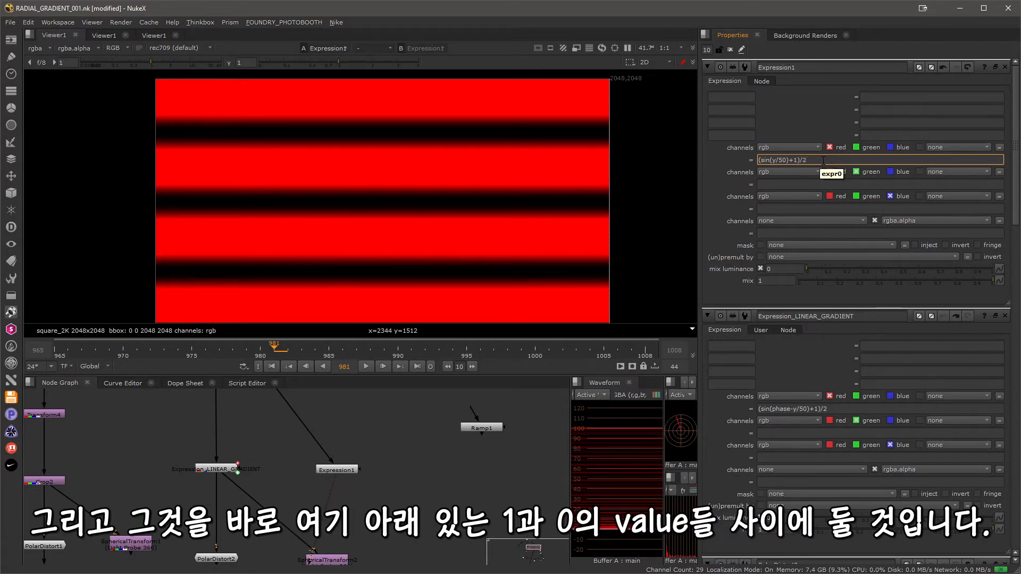
click(349, 526)
scroll(372, 495, down, 1)
scroll(393, 480, up, 1)
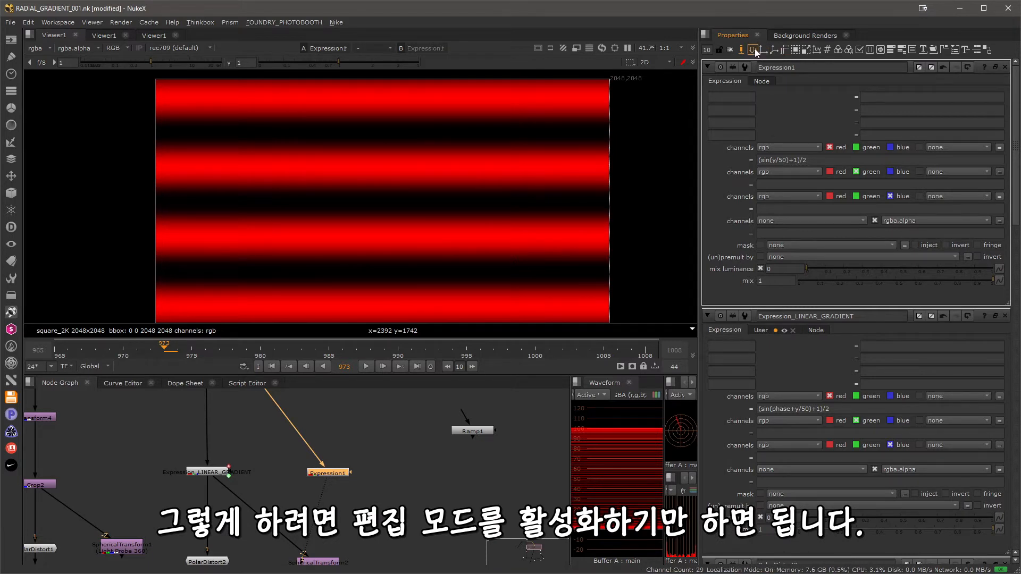
Add a floating point slider to Expression1 as a user knob, with both its name and label set to phase.
drag(753, 50, 775, 114)
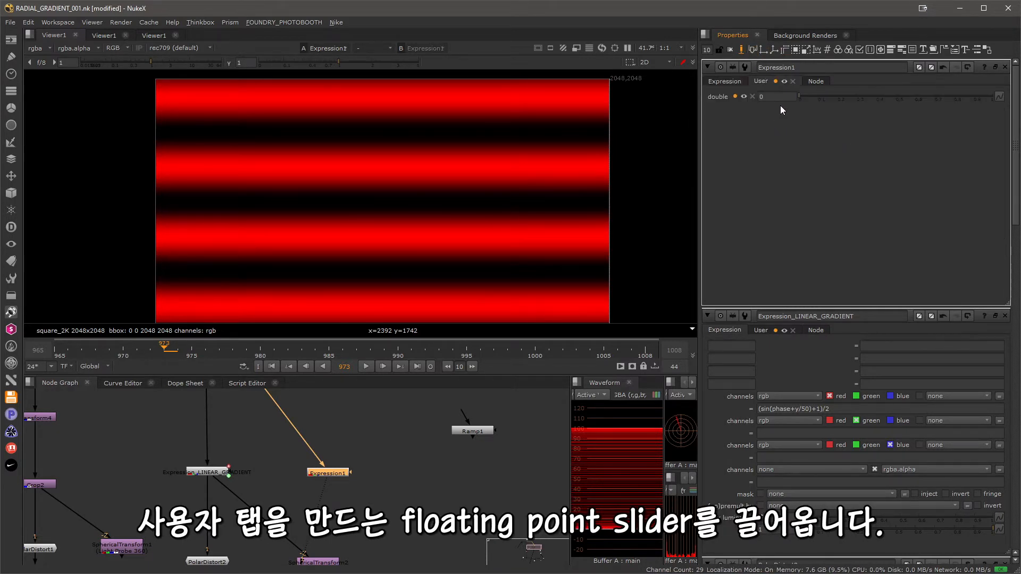
click(735, 96)
double_click(704, 129)
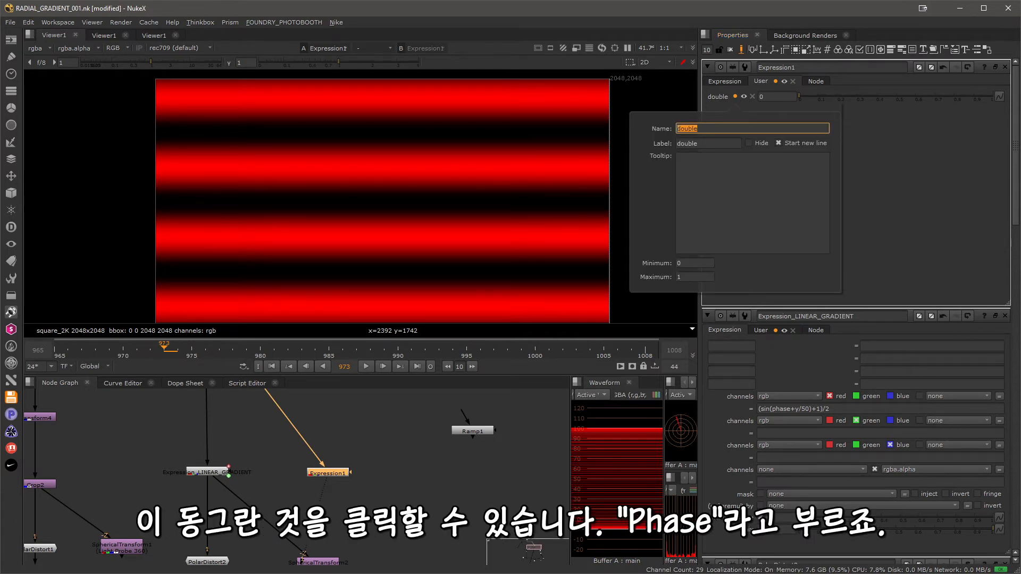
text(phase)
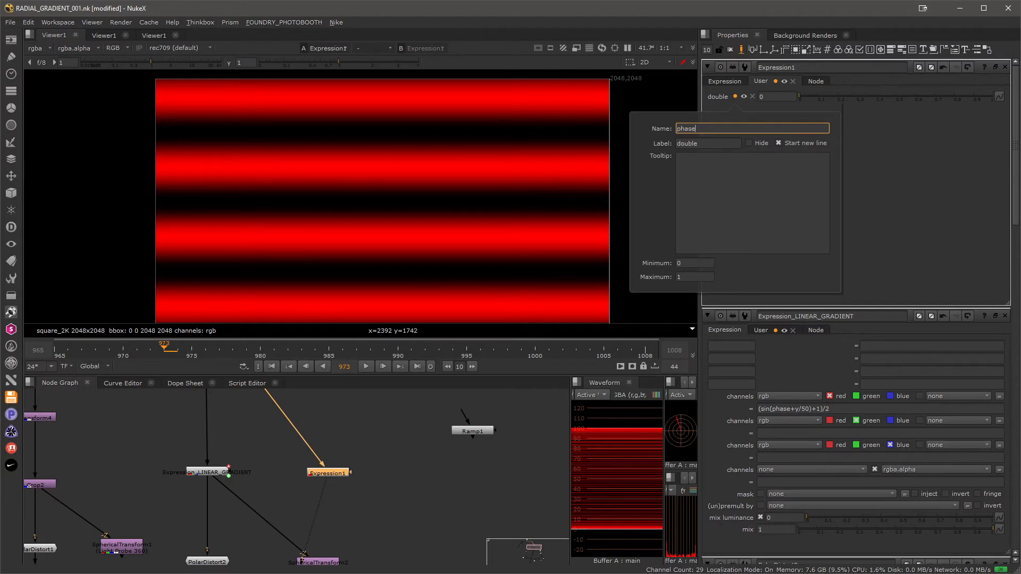
key(ctrl+a)
key(ctrl+c)
key(Tab)
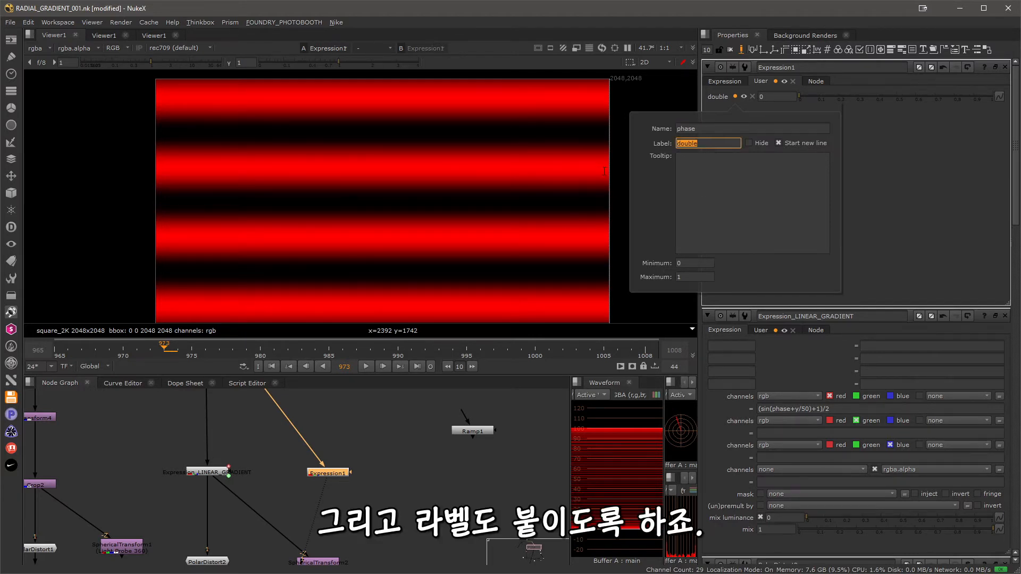
key(ctrl+v)
key(Return)
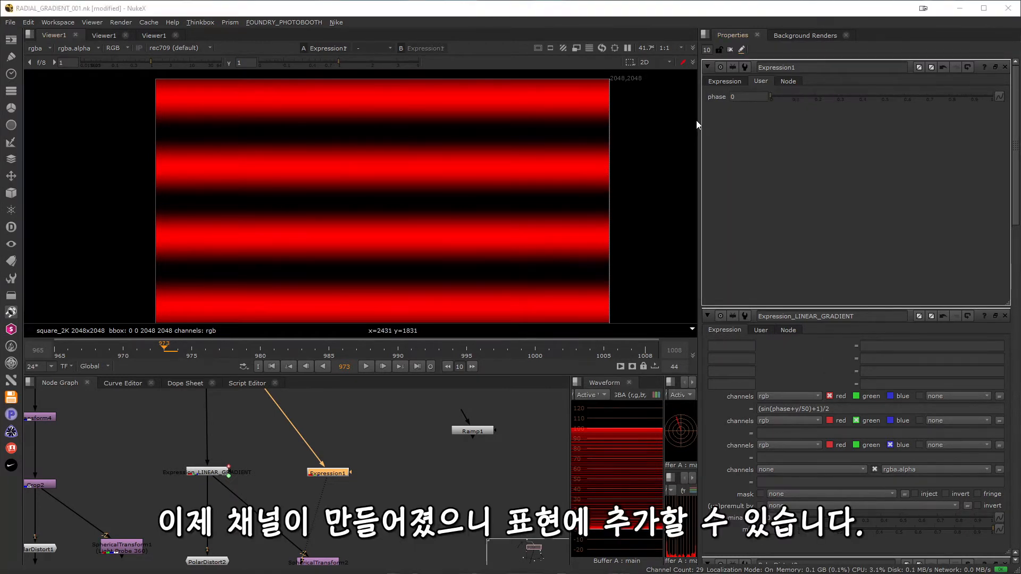
Add the phase knob to the red channel expression so it reads (sin(phase-y/50)+1)/2.
click(723, 83)
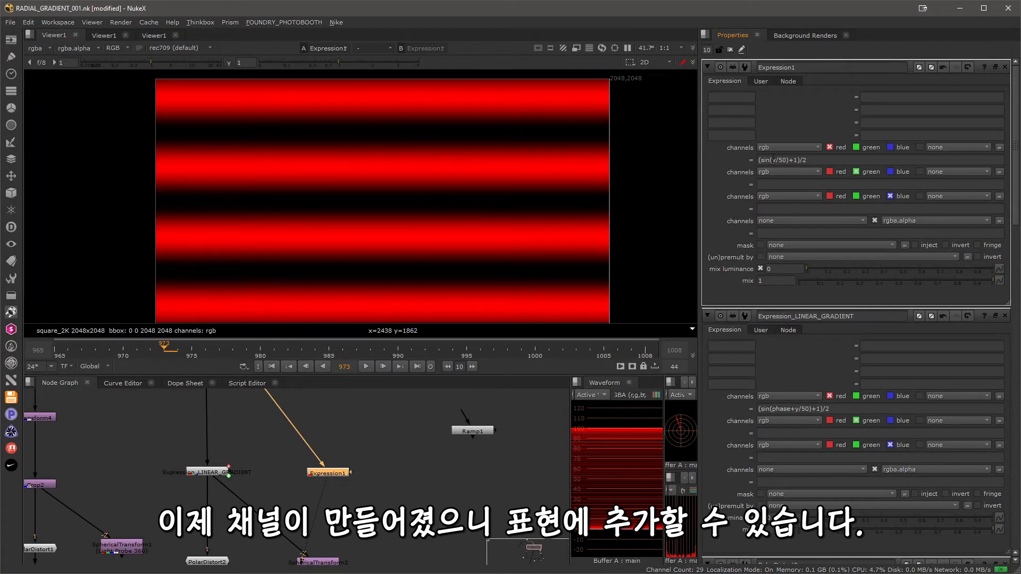
click(760, 81)
click(724, 82)
click(774, 159)
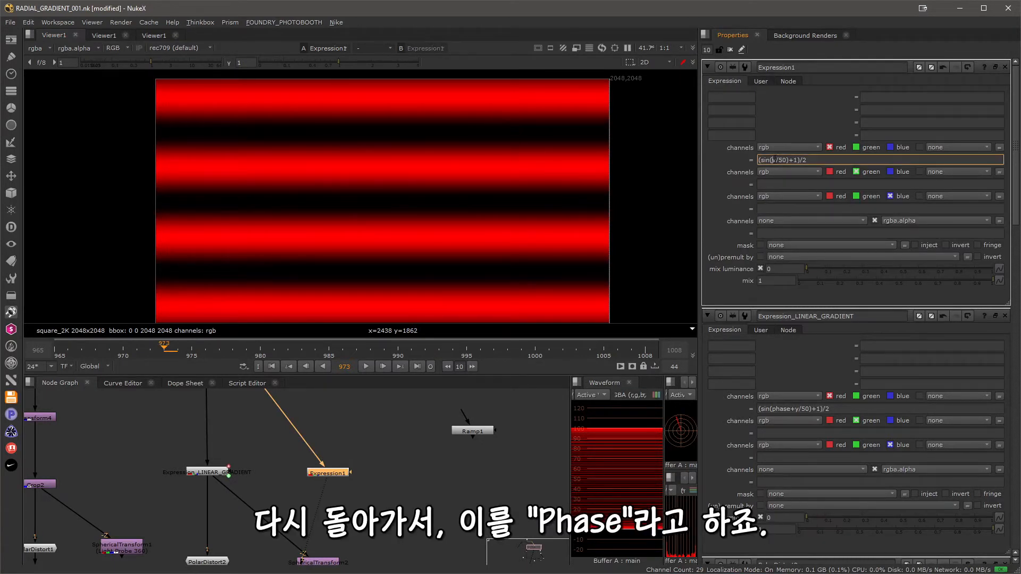
text(phase)
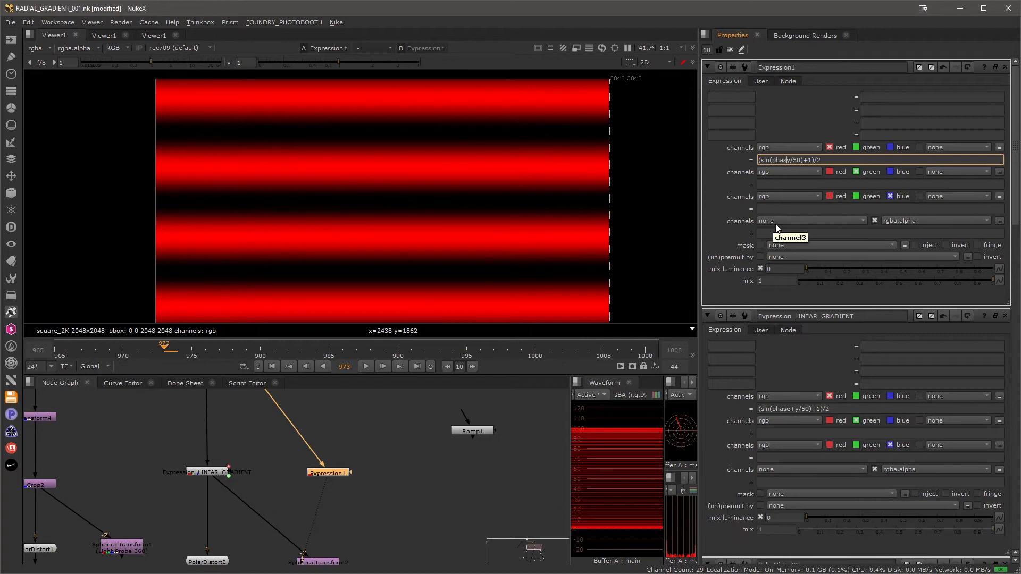
text(+)
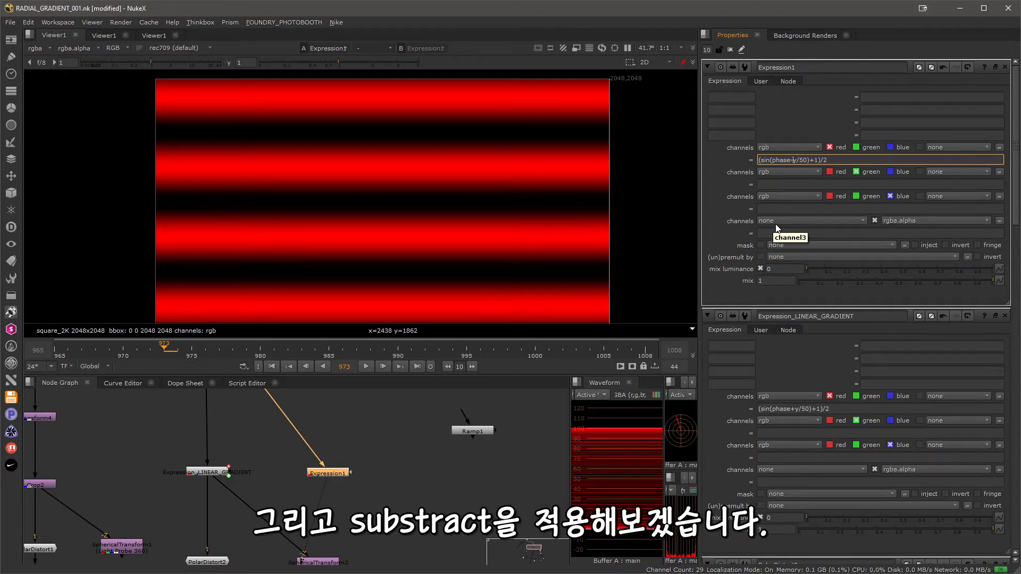
key(BackSpace)
text(-)
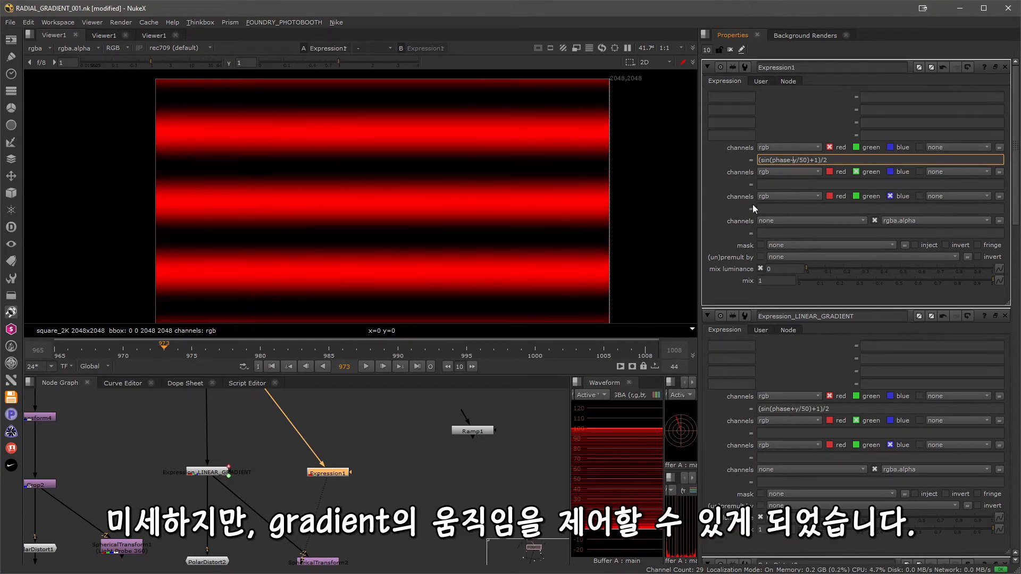
Try out the phase slider, and keyframe phase from 0 at frame 973 to 3 at frame 1008.
click(755, 81)
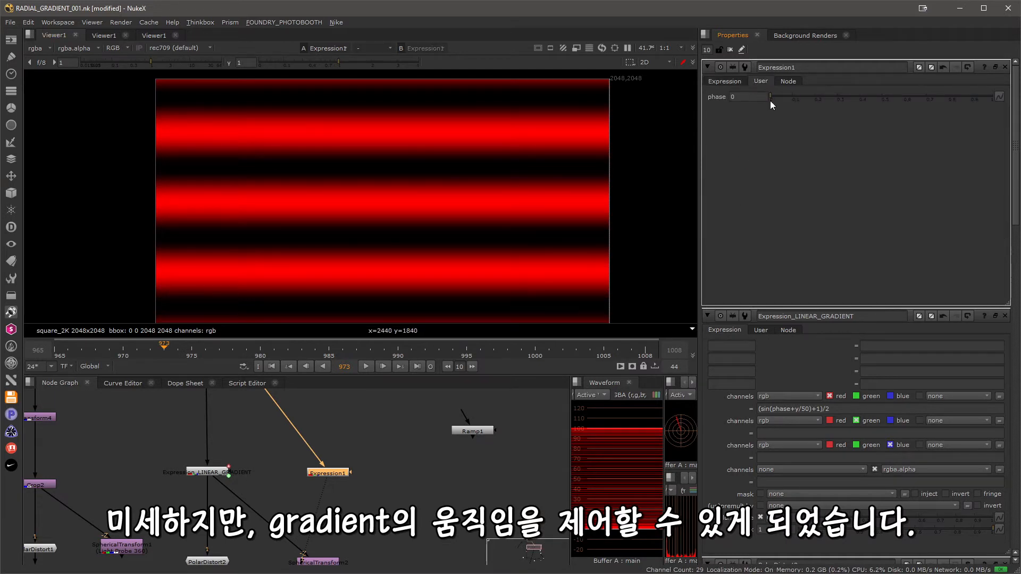
drag(806, 99, 850, 118)
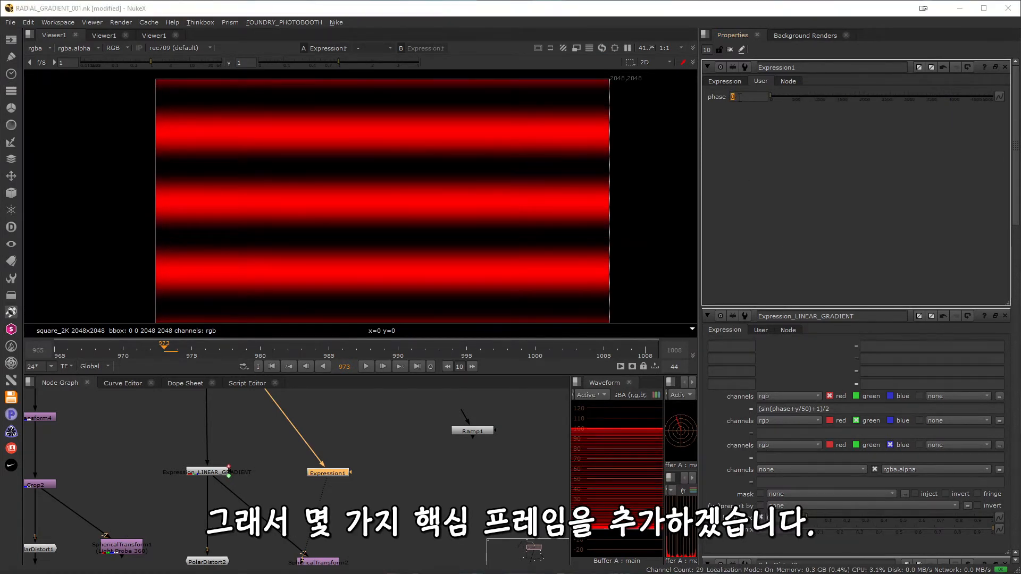
right_click(740, 97)
click(750, 103)
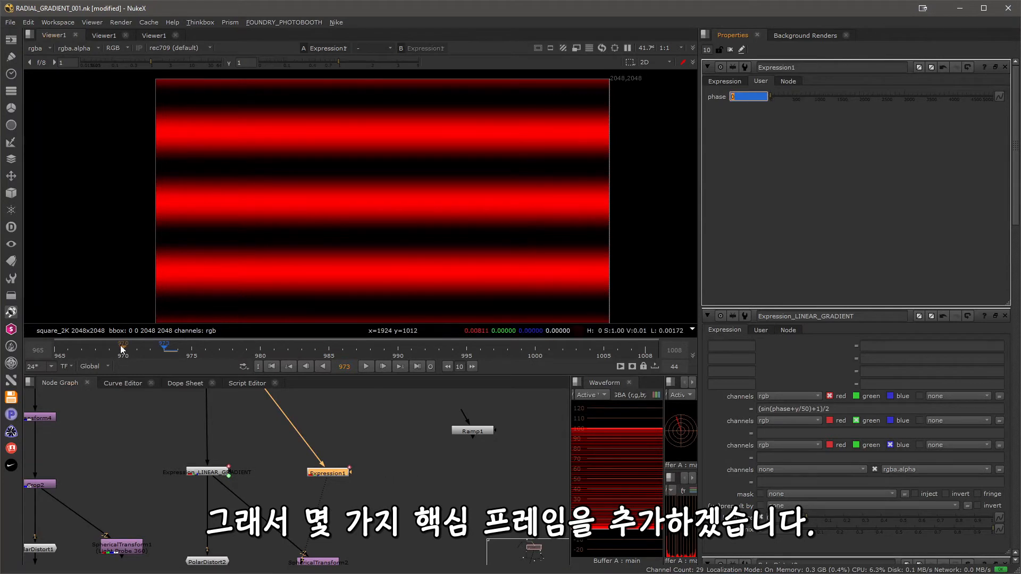
drag(121, 348, 629, 375)
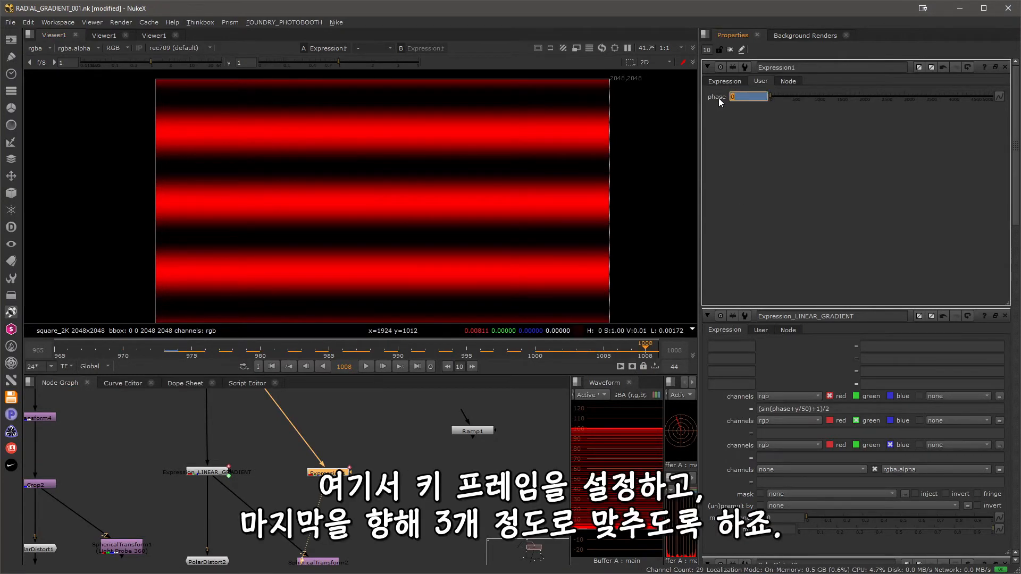
text(3)
key(Return)
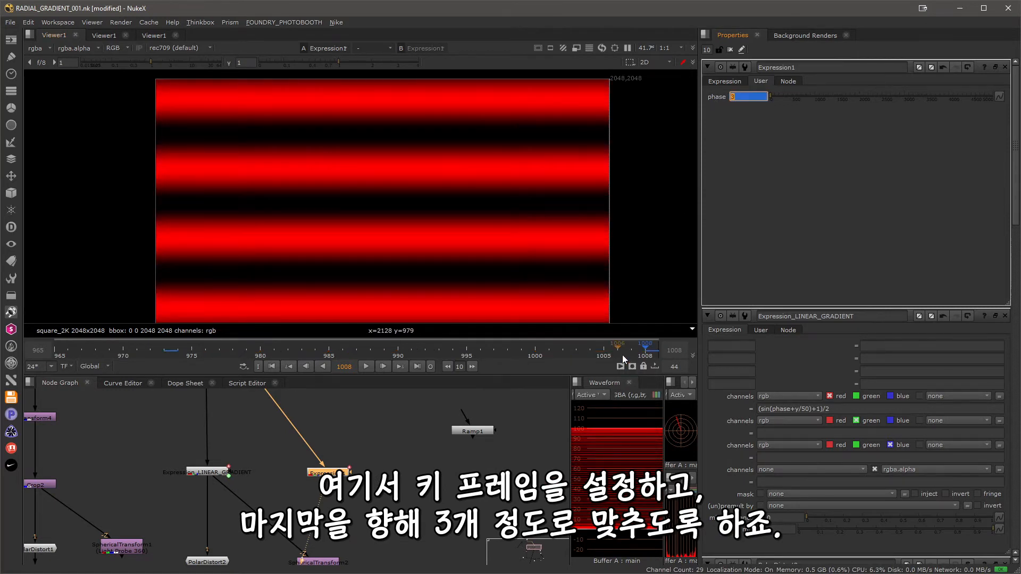
Play back the animated linear gradient from frame 973 and stop the playback.
drag(623, 360, 165, 356)
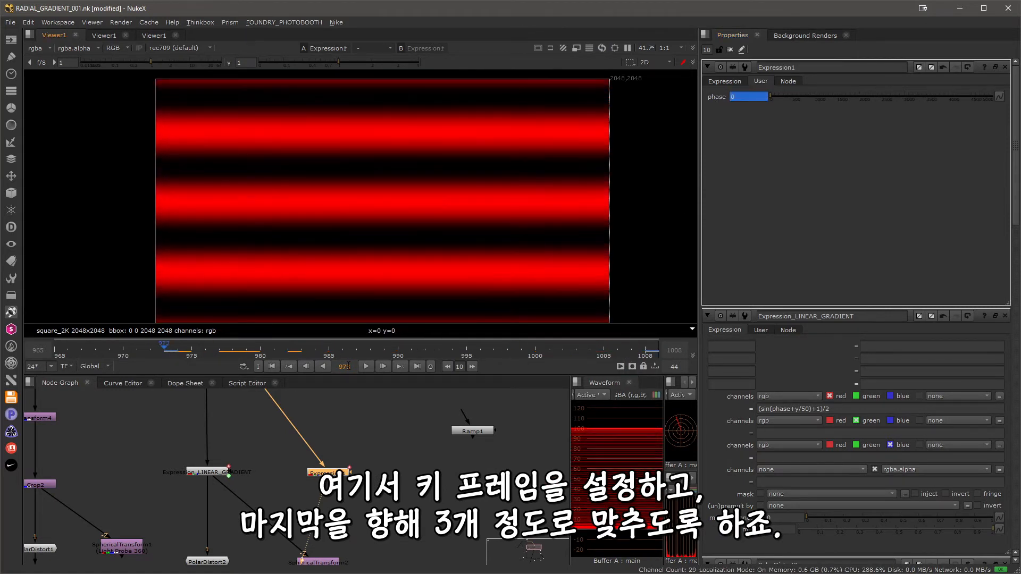
click(366, 367)
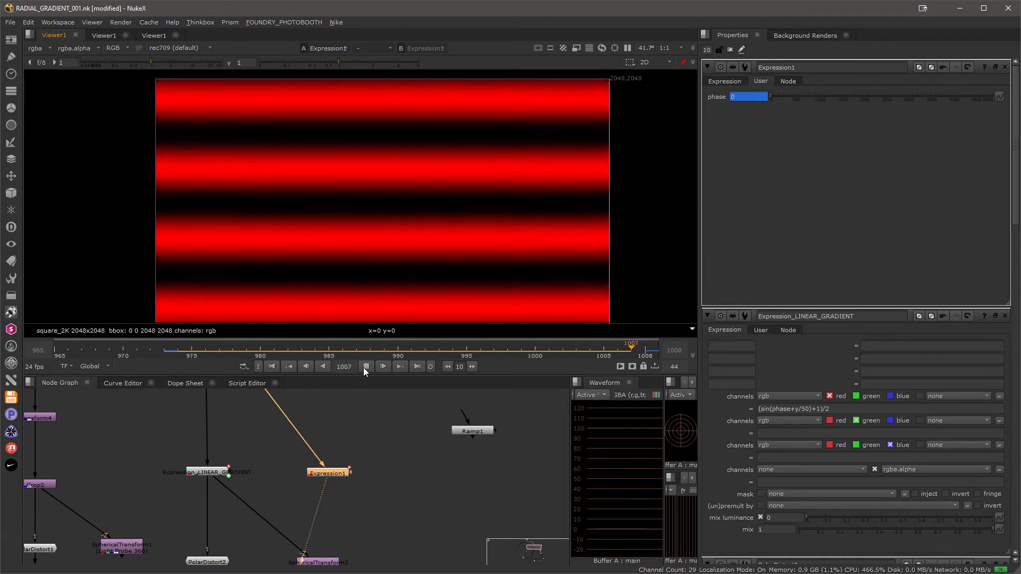
click(364, 368)
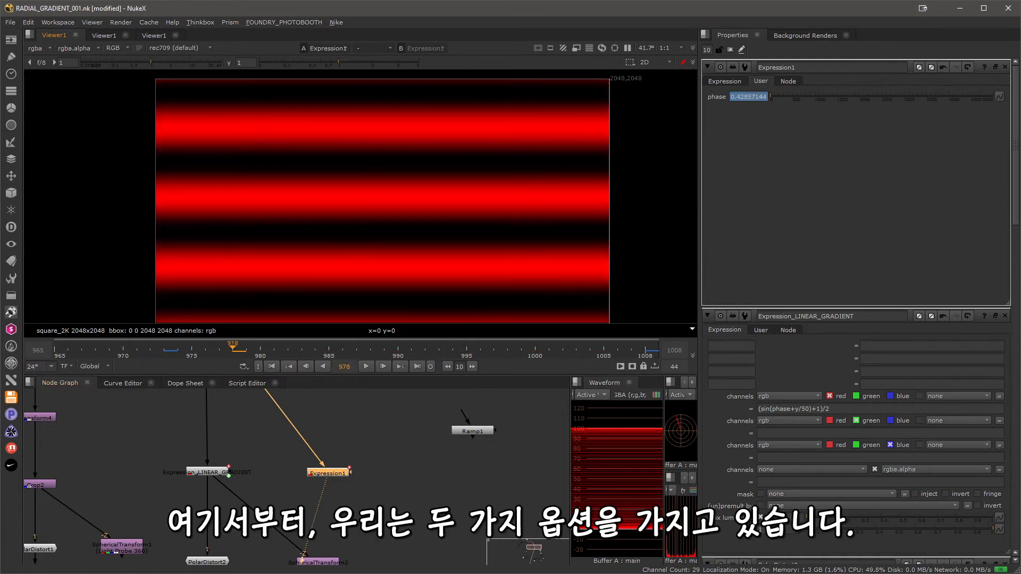
Display the SphericalTransform2 output in the viewer and scrub the timeline to check the movement of the radial rings.
middle_drag(395, 525, 399, 473)
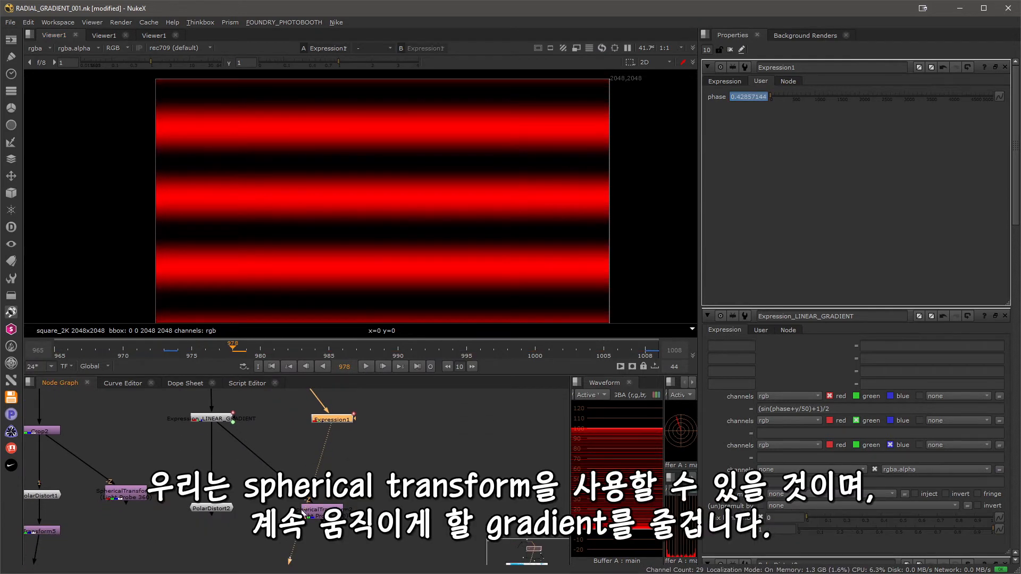
drag(302, 511, 328, 506)
key(1)
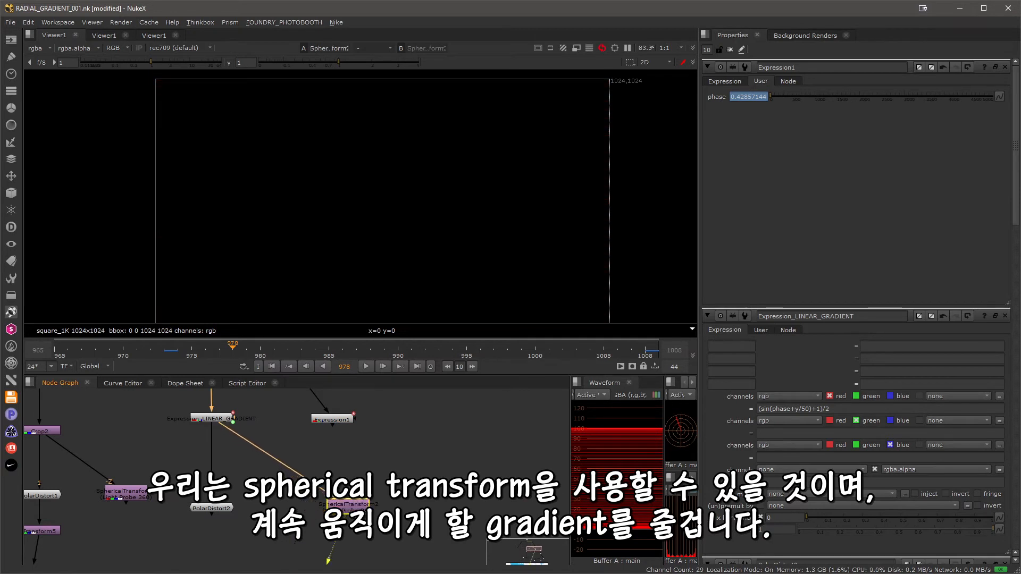
click(385, 451)
middle_drag(382, 257, 373, 193)
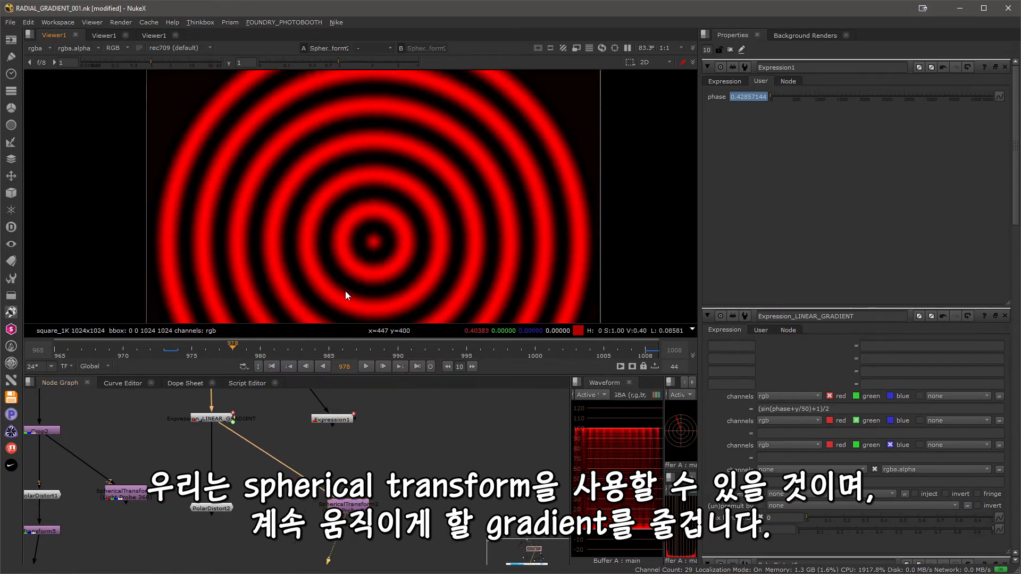
drag(265, 349, 326, 360)
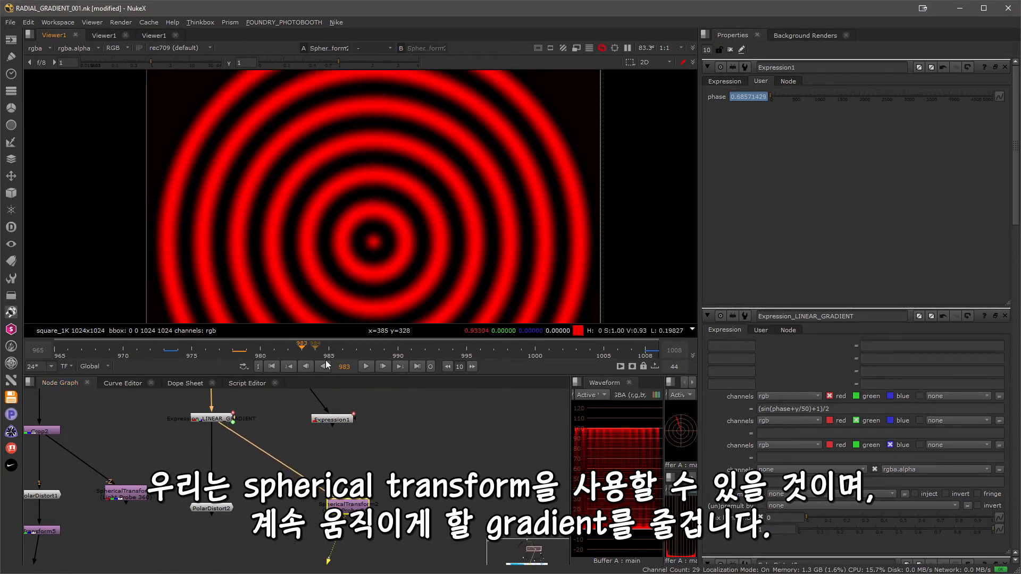
Play back the moving radial rings, and examine the hypot-based red channel expression of Expression_RADIAL_GRADIENT.
click(365, 366)
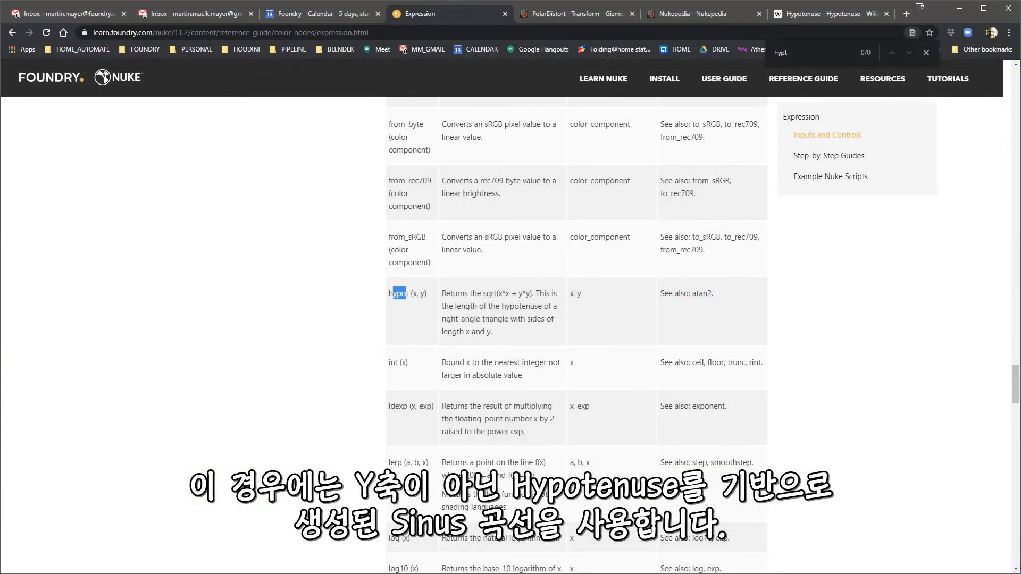
drag(411, 294, 675, 334)
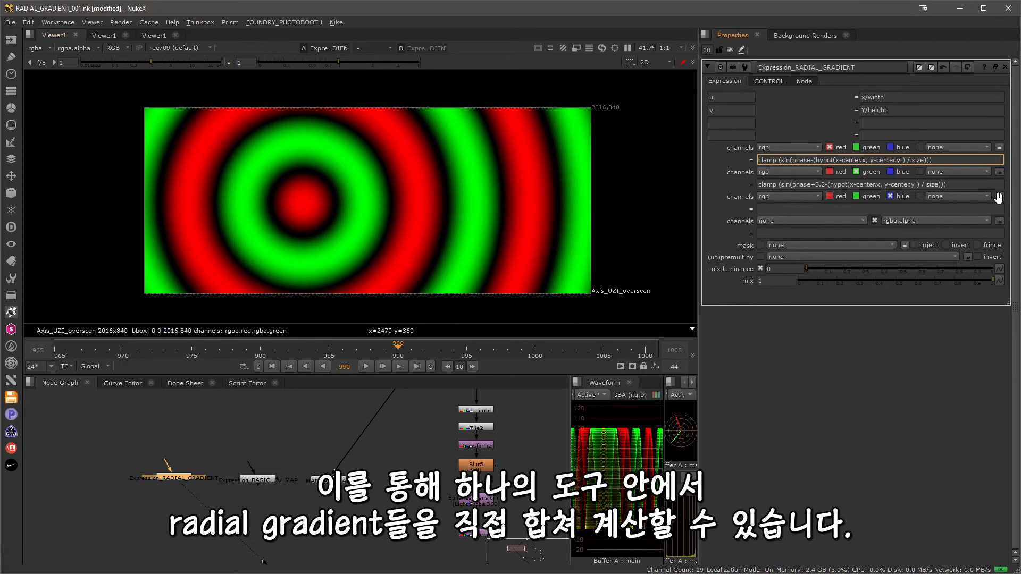
Try out different phase values on Expression_RADIAL_GRADIENT, leaving phase at 6.7, and set its size to 75.
click(771, 81)
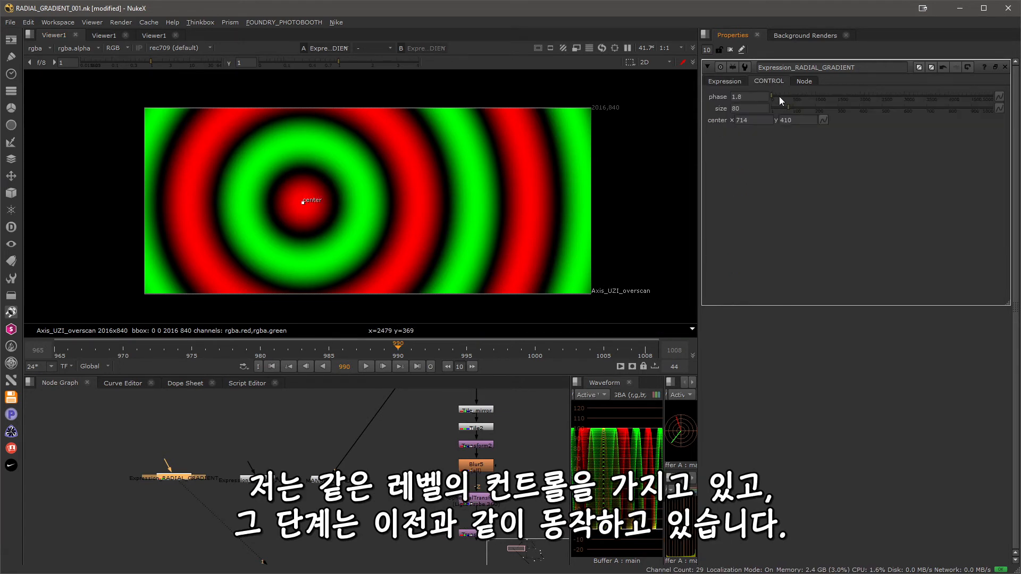
double_click(738, 96)
scroll(743, 99, up, 20)
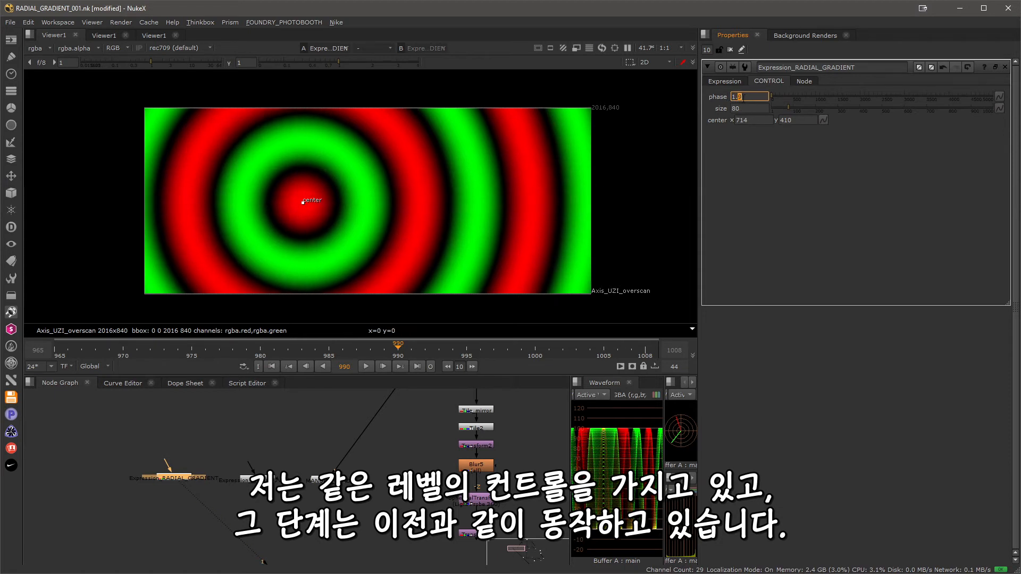
scroll(744, 98, up, 8)
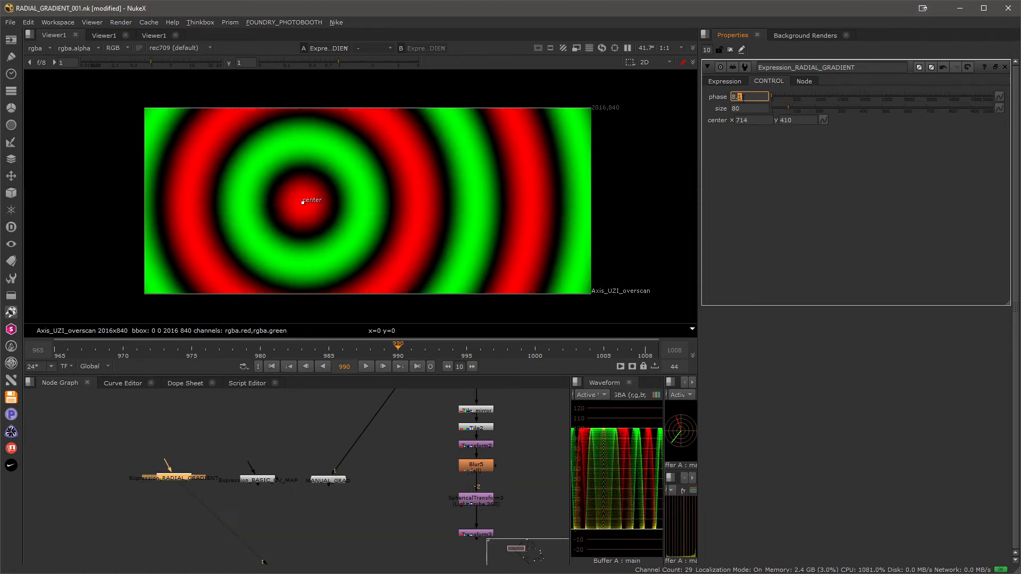
scroll(744, 98, down, 6)
scroll(743, 98, down, 1)
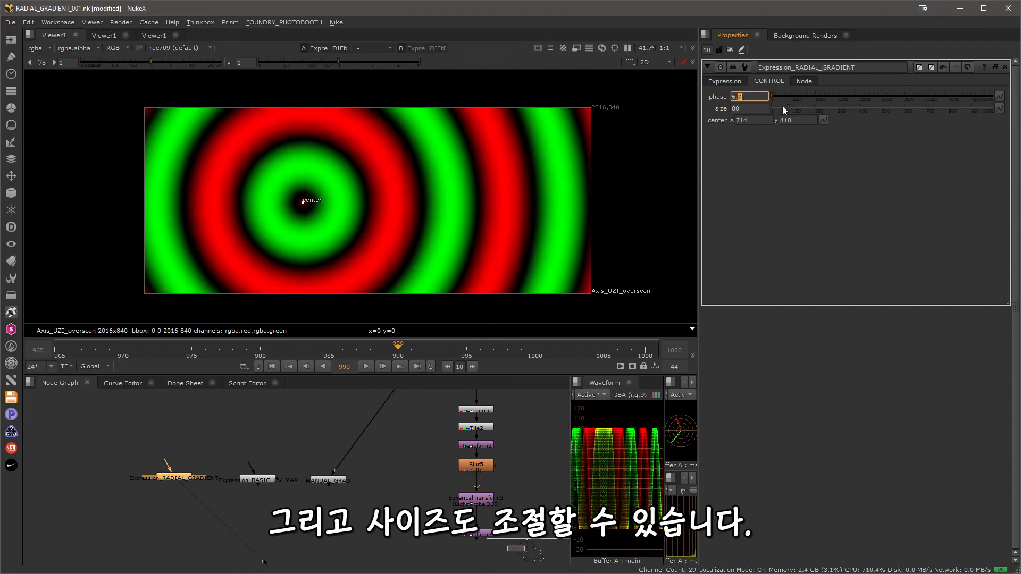
mouse_move(788, 108)
mouse_down()
mouse_move(798, 108)
mouse_move(787, 109)
mouse_up()
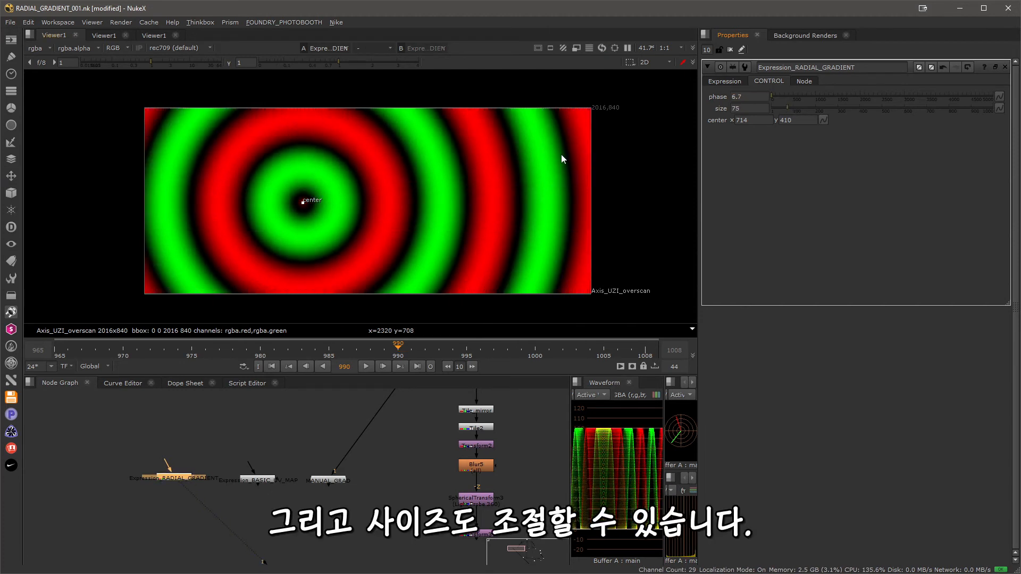
Move the radial gradient's center point to several spots across the frame directly in the viewer.
drag(315, 204, 413, 212)
drag(482, 247, 194, 244)
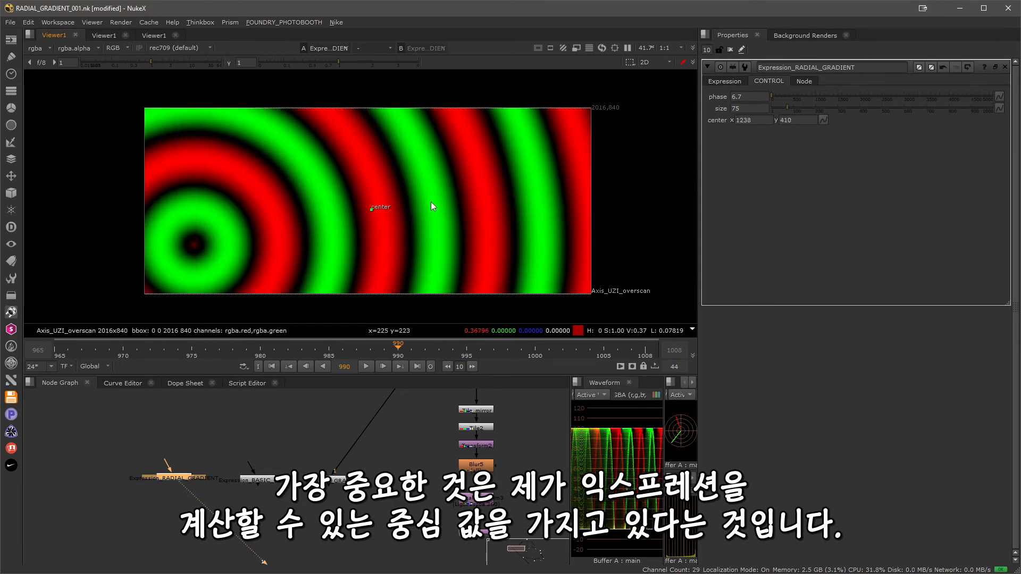
drag(486, 149, 514, 253)
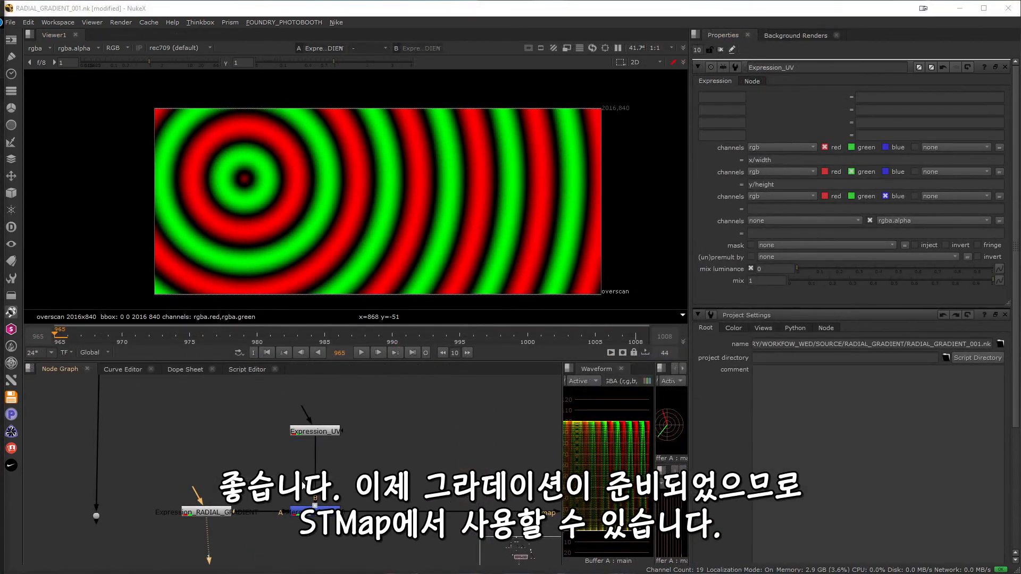
Display the UV map from the Expression_UV node in the viewer.
middle_drag(262, 452, 228, 441)
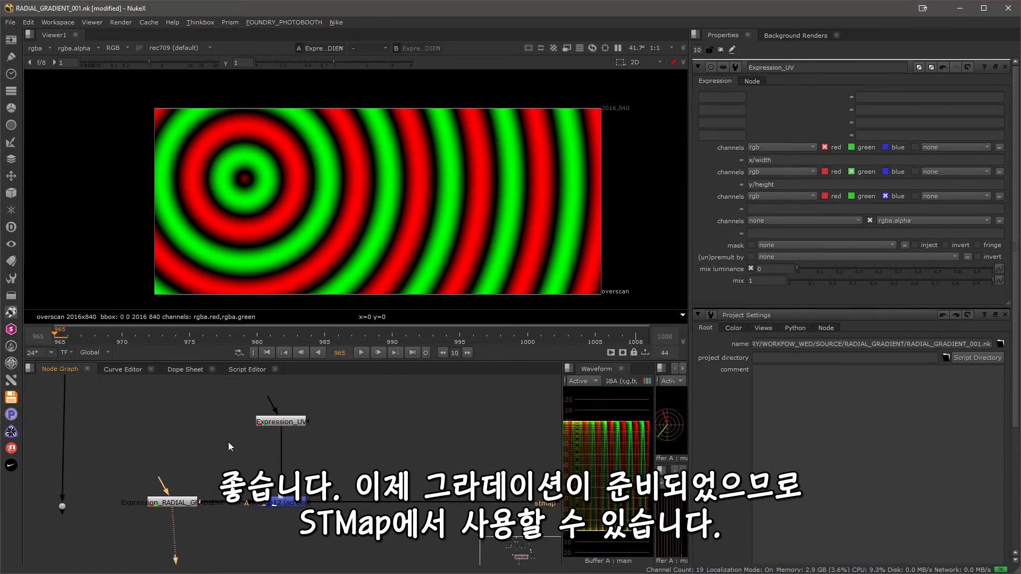
click(284, 425)
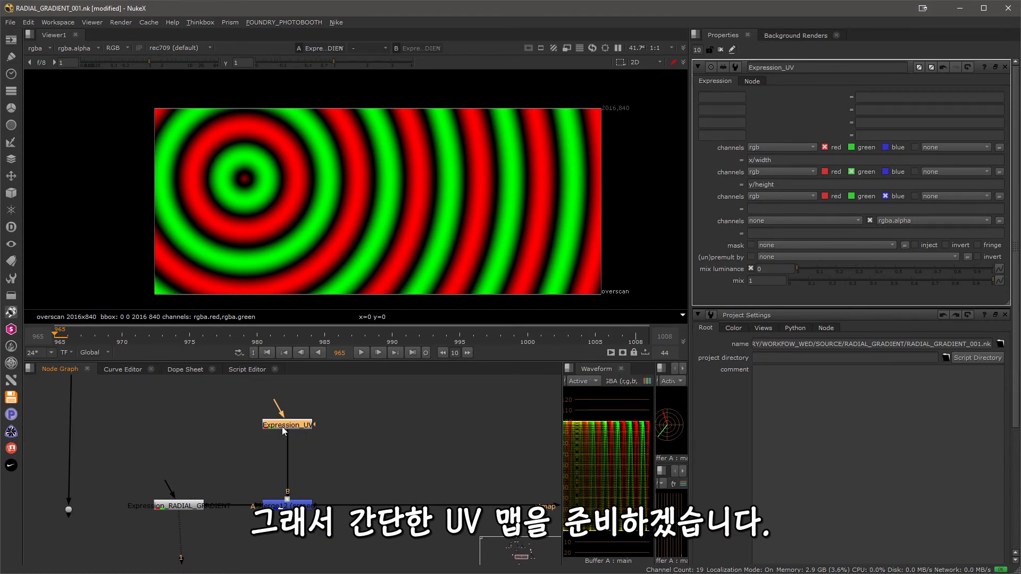
key(1)
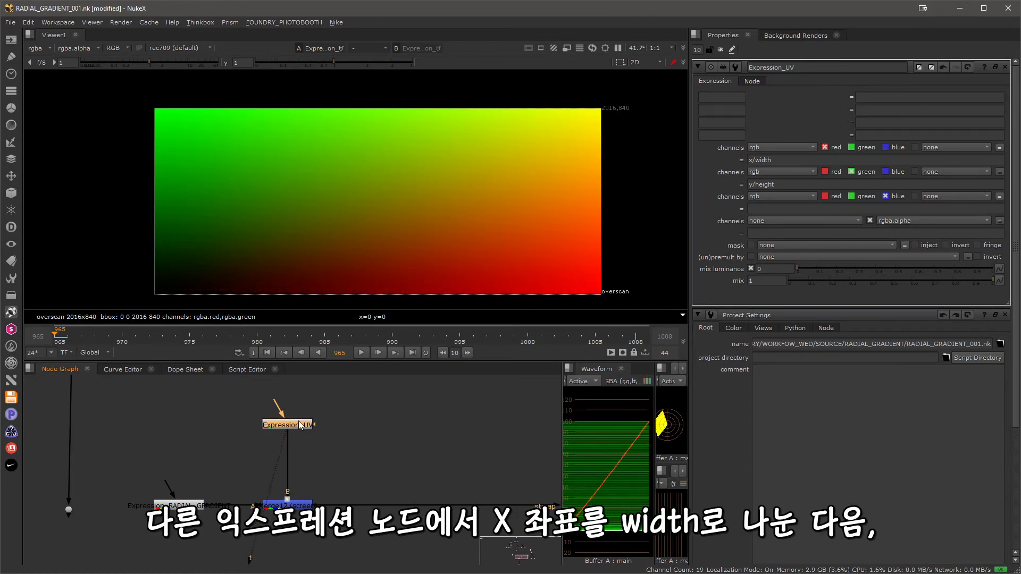
Clear the green channel expression of Expression_UV and enter y/height in it again.
drag(791, 186, 680, 183)
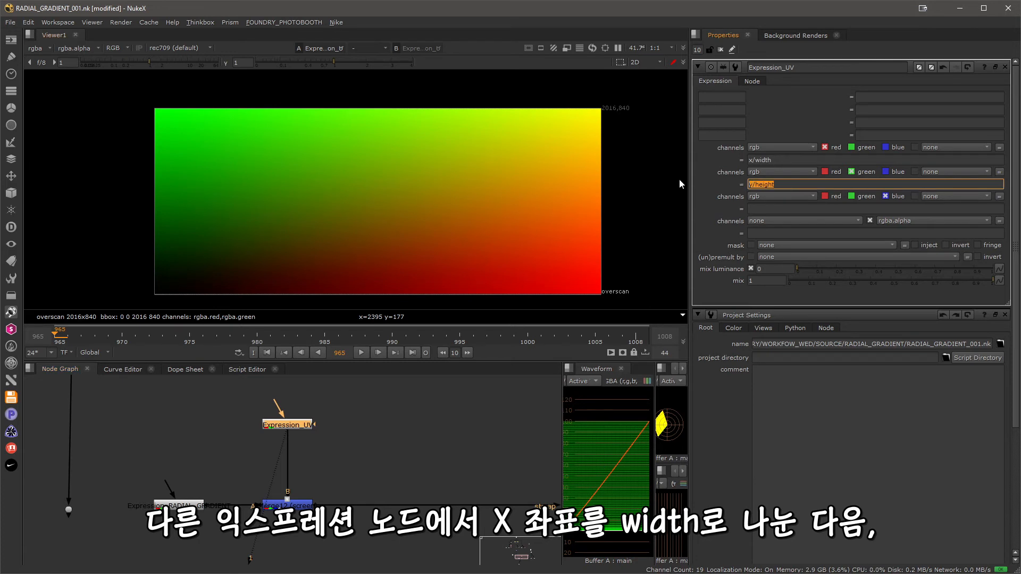
key(BackSpace)
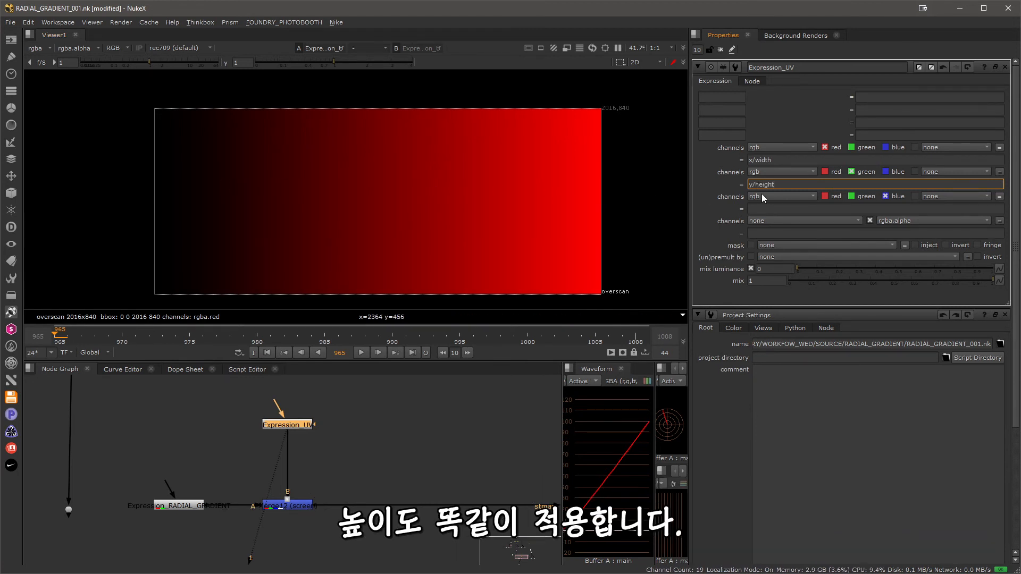
key(Return)
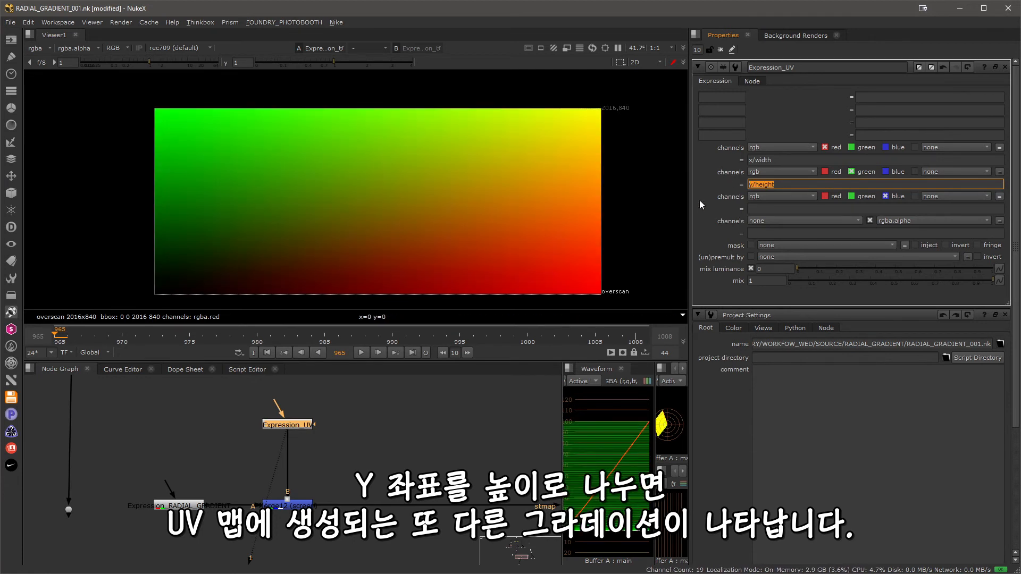
View the outputs of Expression_RADIAL_GRADIENT, the Merge12 screen merge and the Reformat11 landscape image in turn.
click(198, 506)
key(1)
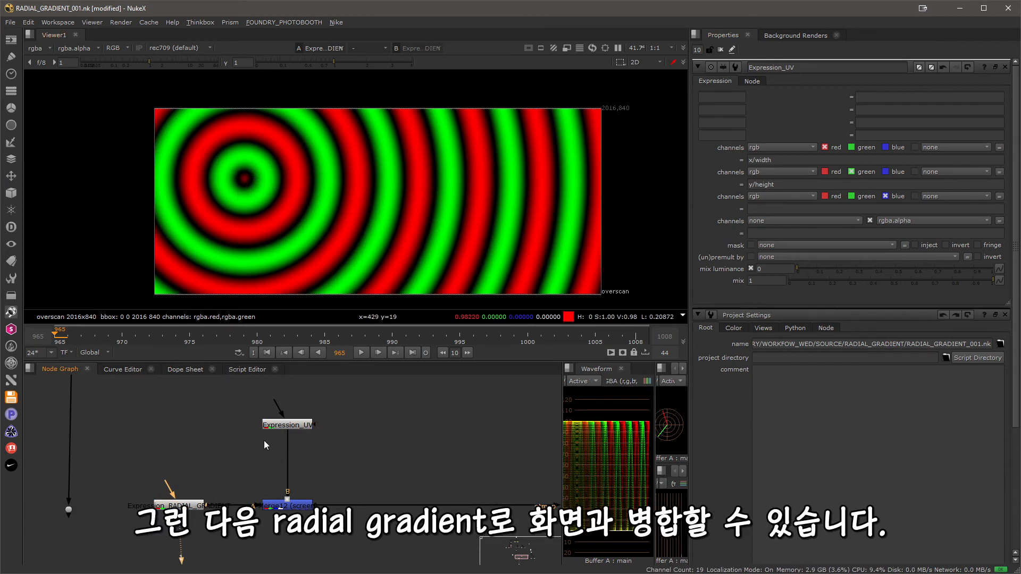
click(282, 505)
key(1)
click(401, 456)
middle_drag(401, 456, 400, 430)
middle_drag(265, 431, 279, 444)
middle_drag(383, 462, 372, 468)
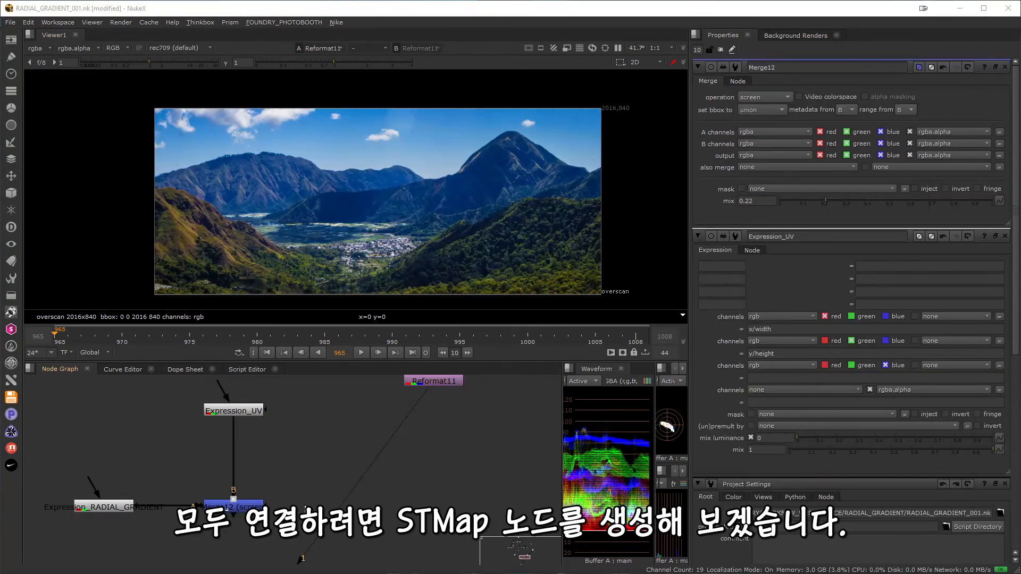
Add an STMap node, connecting its src input to Reformat11 and its stmap input to Merge12.
key(Tab)
text(stm)
key(Return)
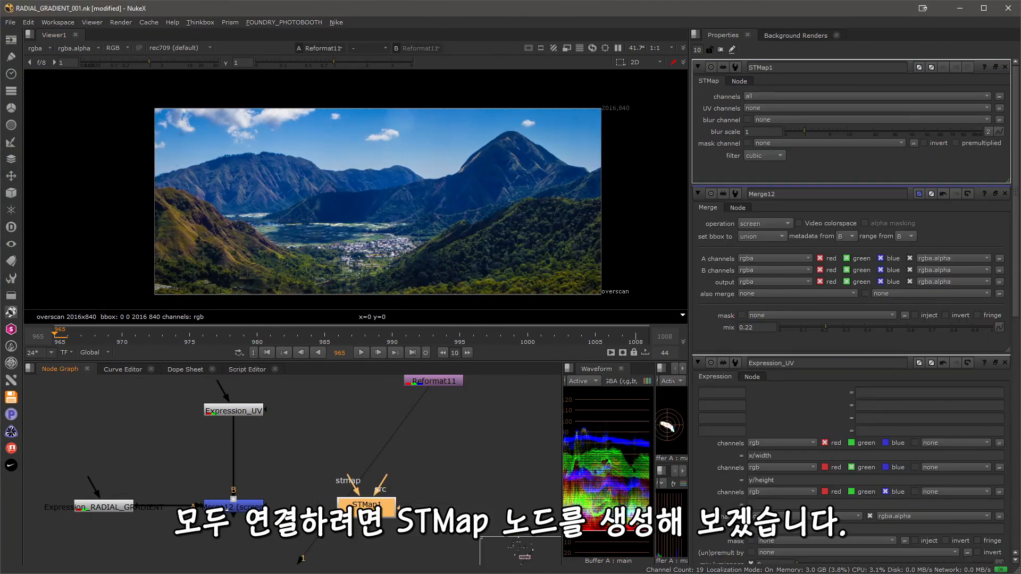
drag(365, 509, 433, 383)
drag(407, 482, 250, 505)
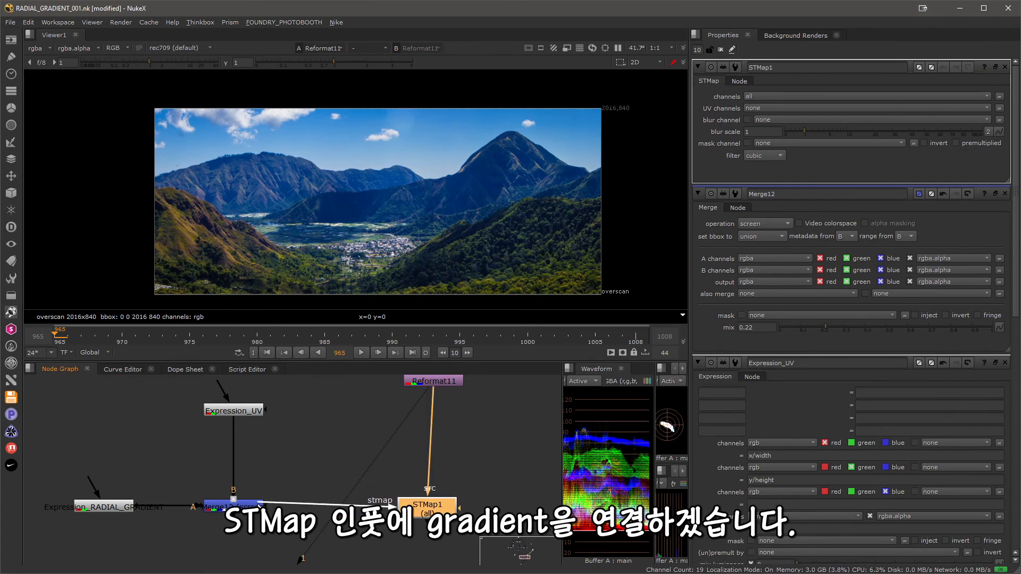
drag(422, 509, 428, 507)
Display the STMap1 output in the viewer and set its UV channels to rgb.
key(1)
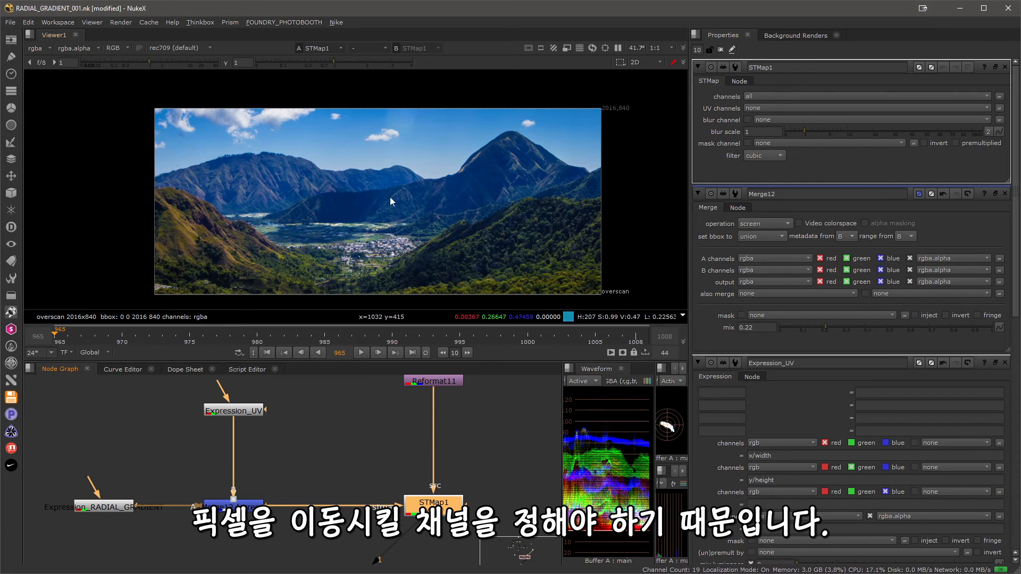
click(759, 110)
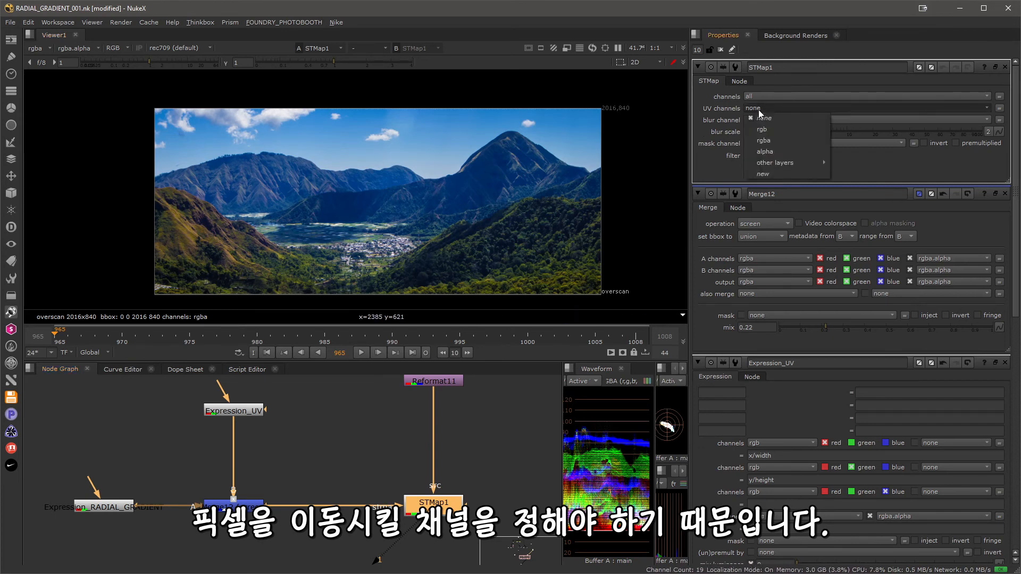
click(765, 129)
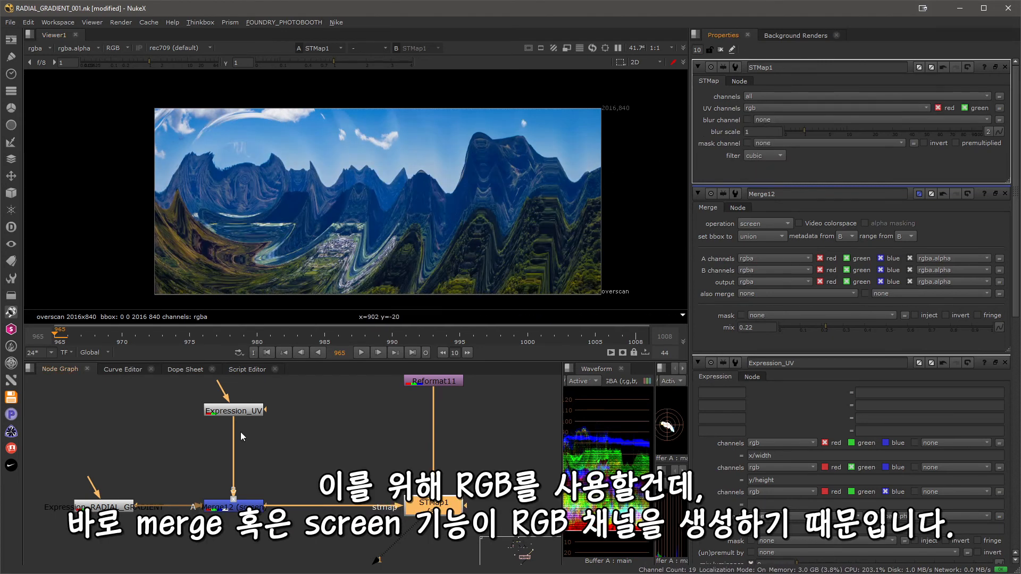
Compare the Merge12 and STMap1 outputs in the viewer, and raise Merge12's mix slightly to strengthen the gradient distortion.
click(223, 504)
key(1)
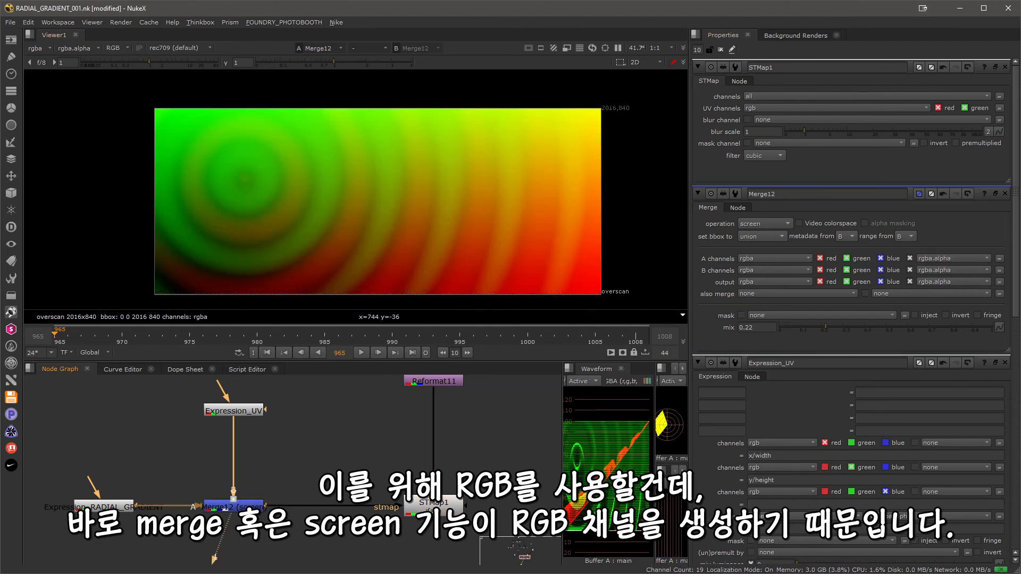
click(424, 509)
key(1)
double_click(234, 506)
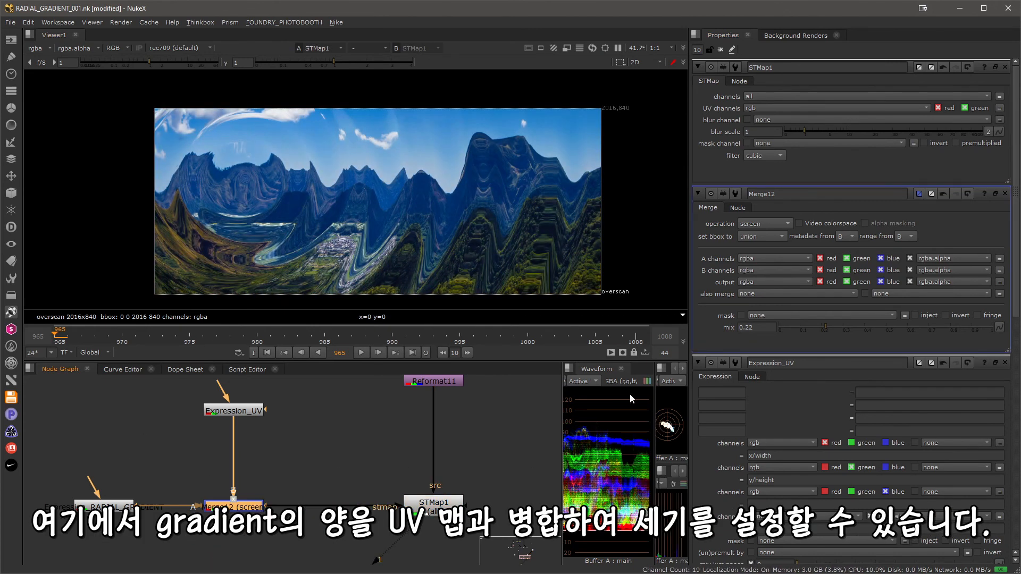
mouse_move(830, 202)
mouse_down()
mouse_move(907, 202)
mouse_move(782, 198)
mouse_move(869, 205)
mouse_move(841, 204)
mouse_up()
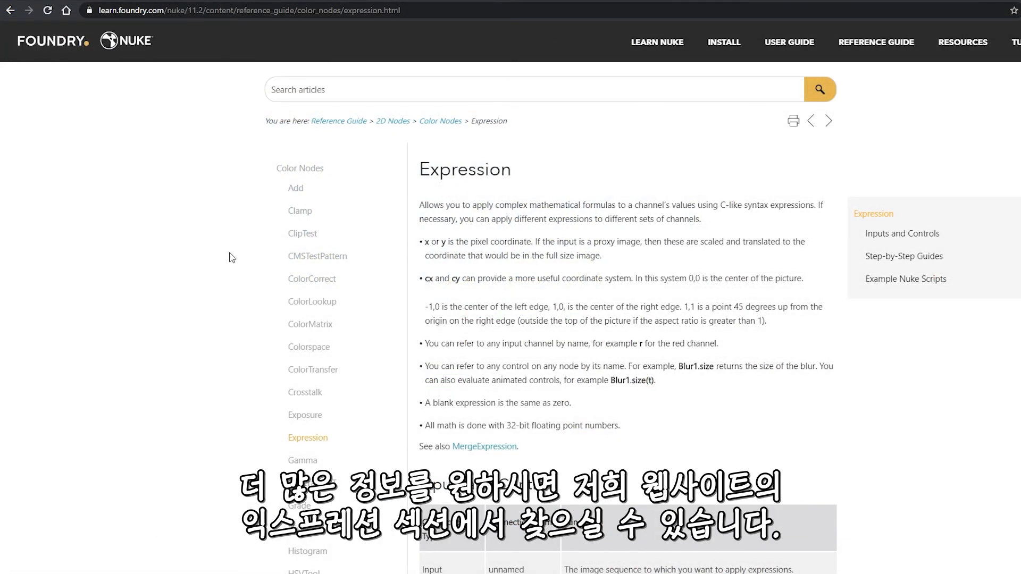
In the web browser, look through Foundry's reference page on the Expression node and Nukepedia's Expression Node 101 article.
scroll(513, 235, down, 3)
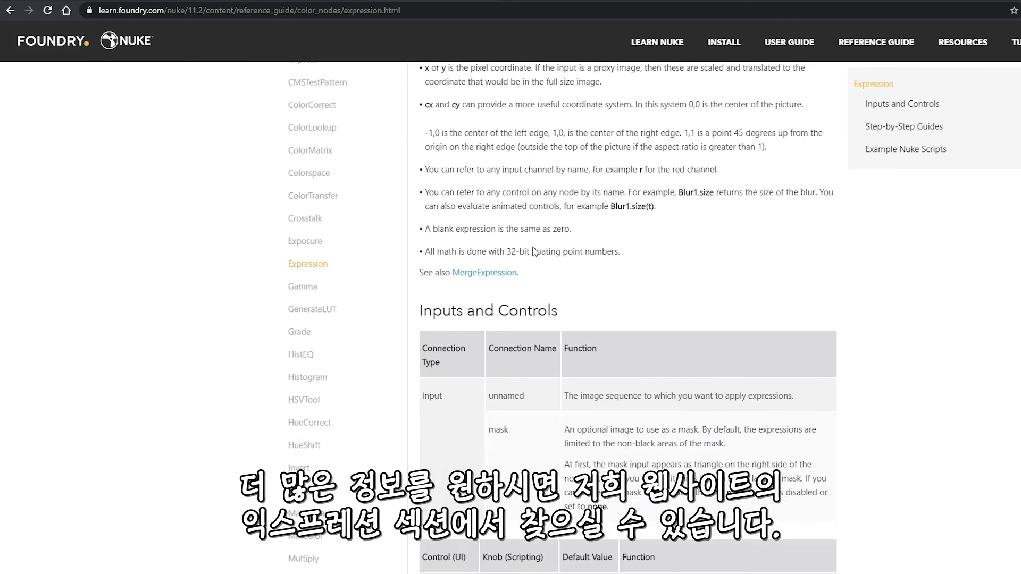
scroll(500, 213, up, 3)
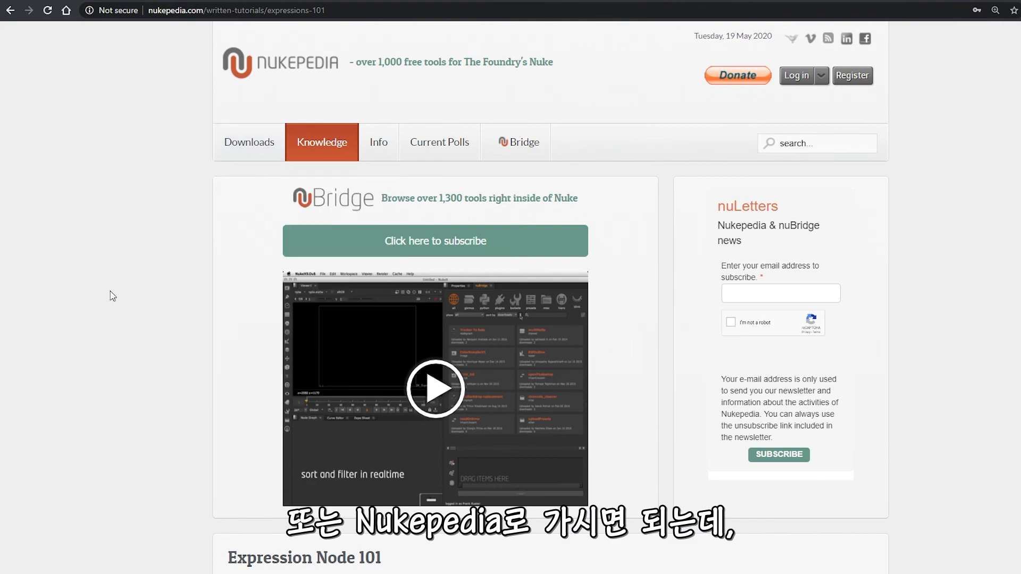
scroll(133, 382, down, 3)
scroll(130, 392, down, 3)
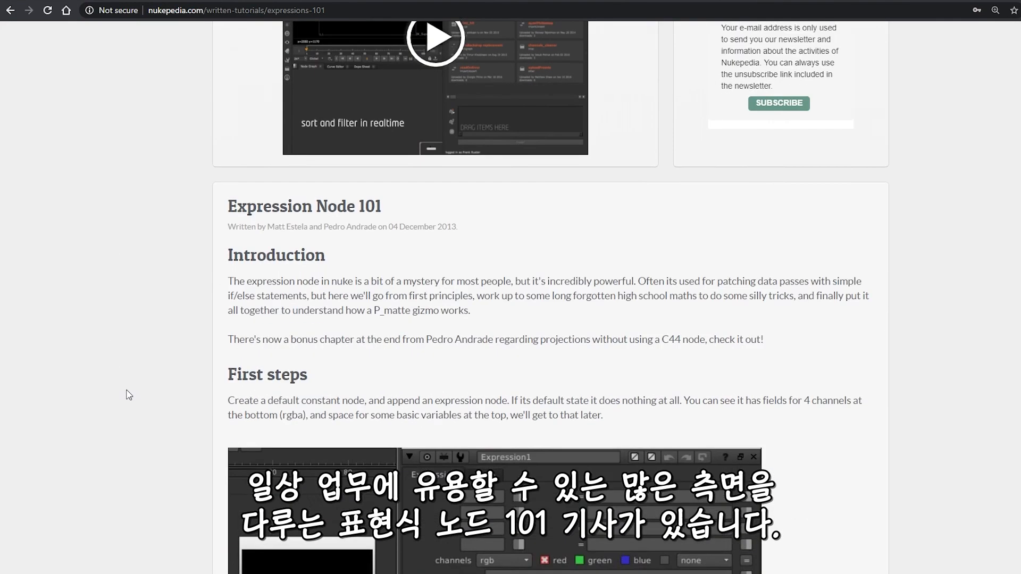
scroll(129, 392, up, 5)
scroll(133, 383, down, 2)
scroll(134, 382, down, 15)
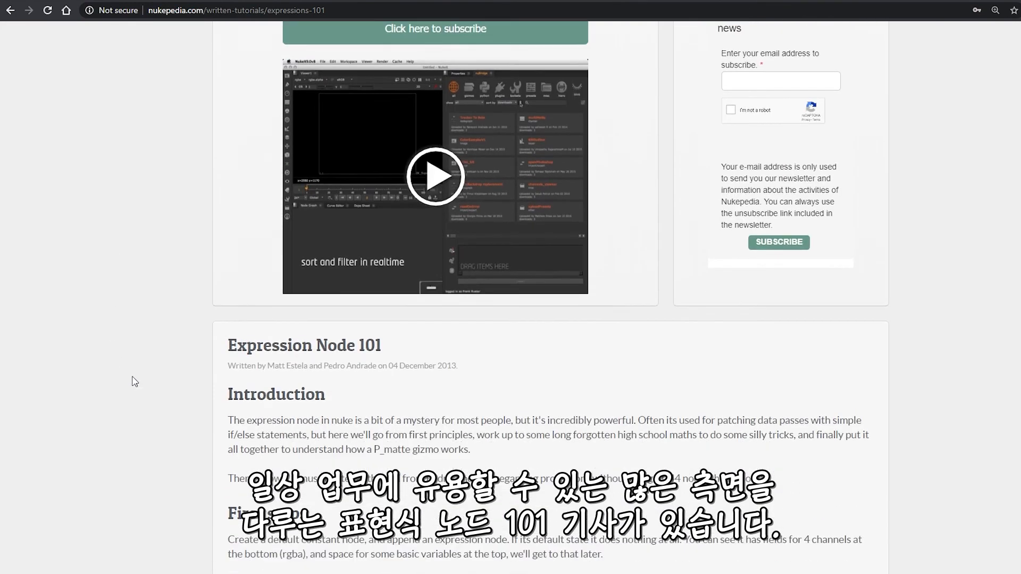
scroll(135, 381, down, 7)
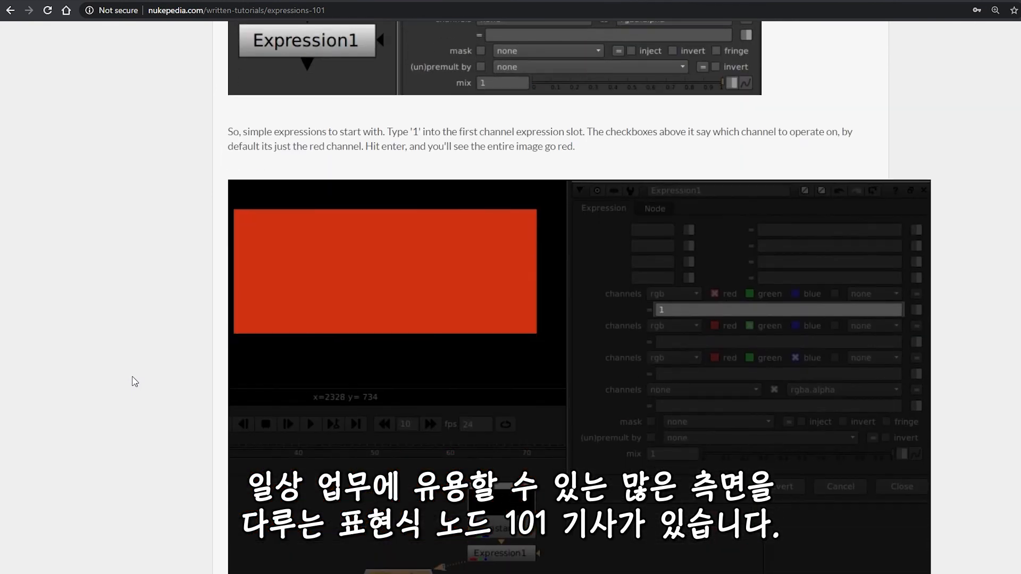